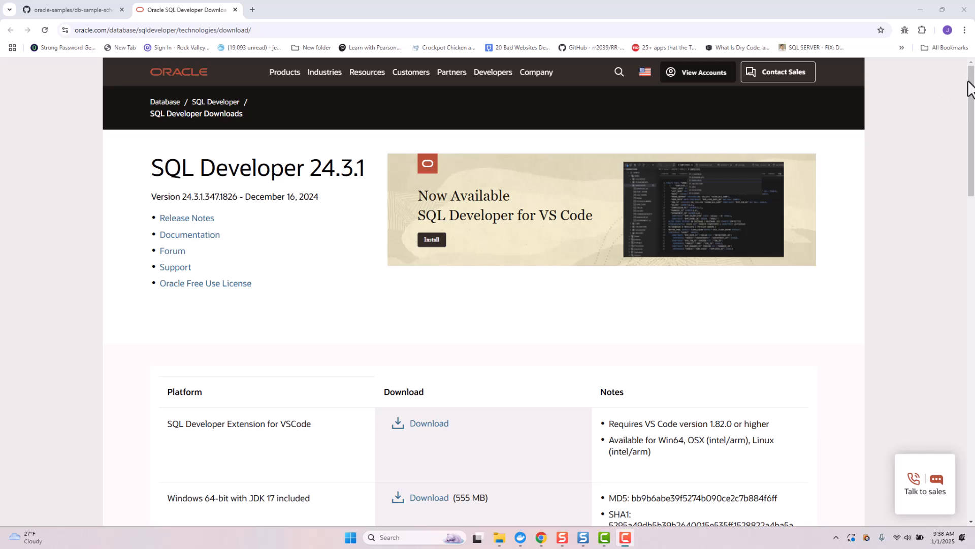
Scroll the Oracle SQL Developer downloads page down to the 24.3.1 platform download table.
drag(969, 84, 962, 158)
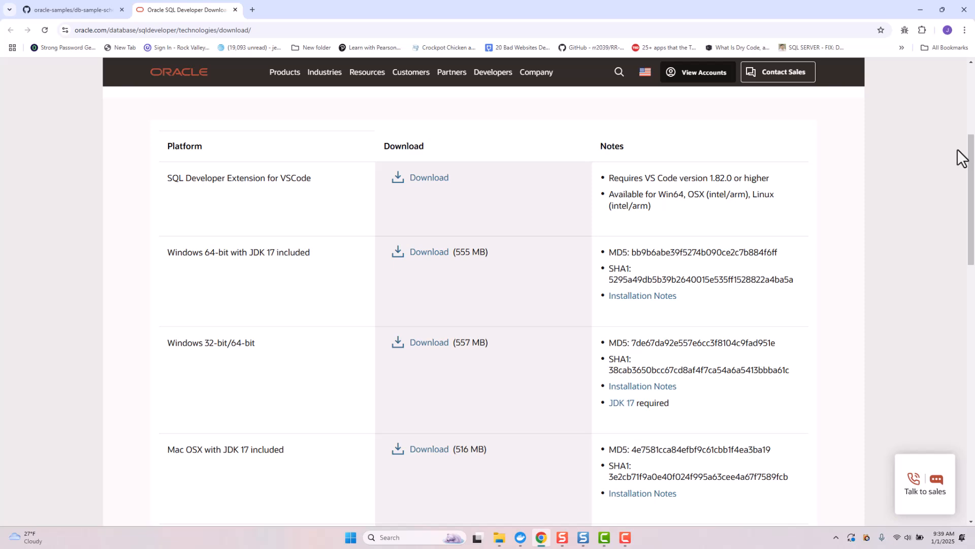
click(415, 537)
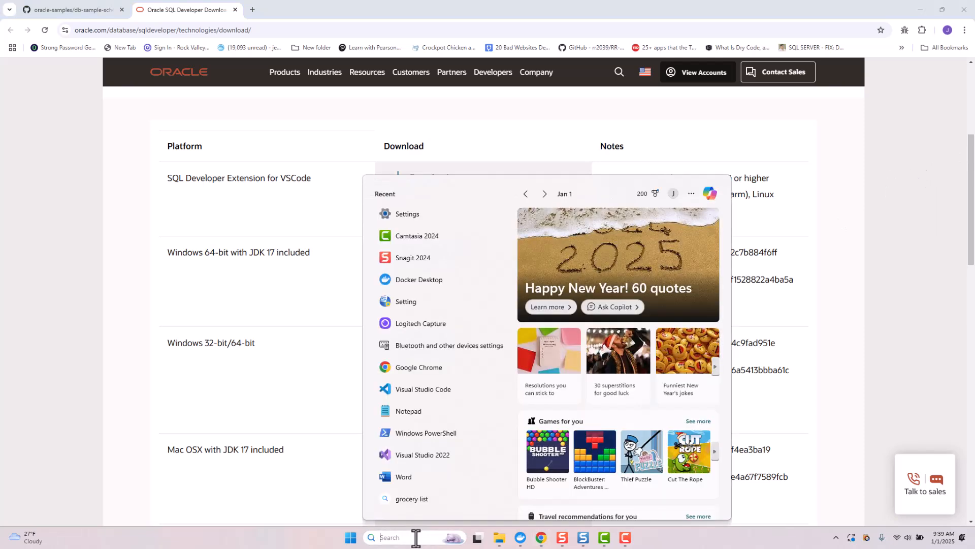
text(settings)
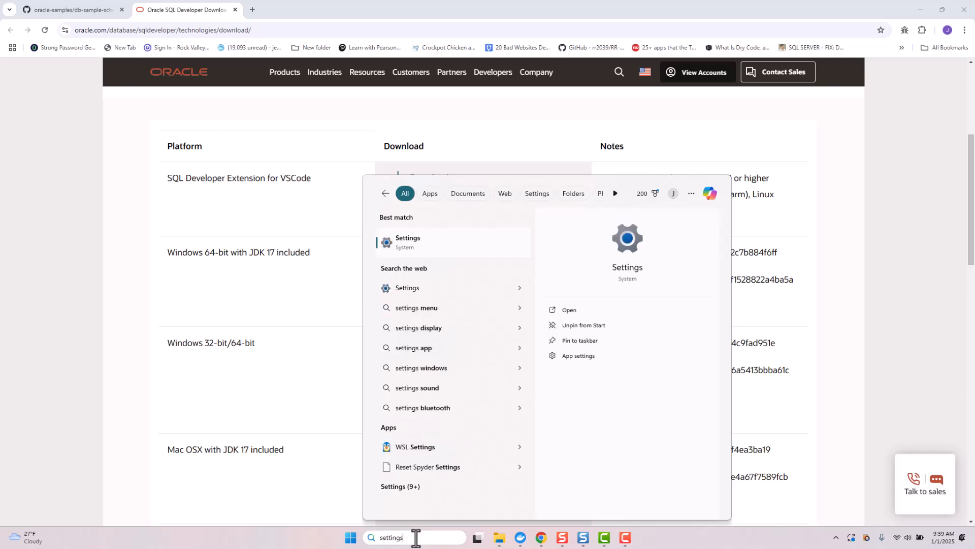
key(Return)
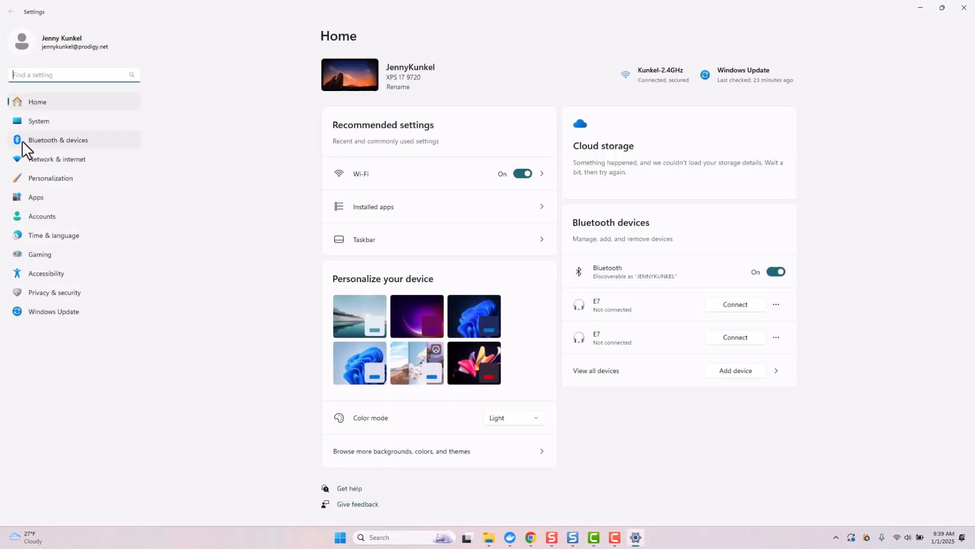
click(29, 118)
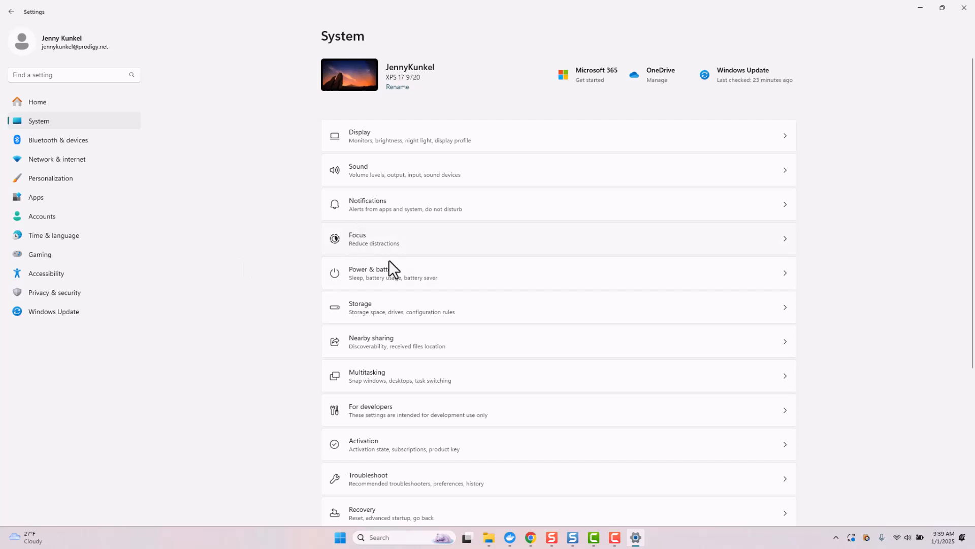
scroll(584, 351, down, 5)
click(388, 490)
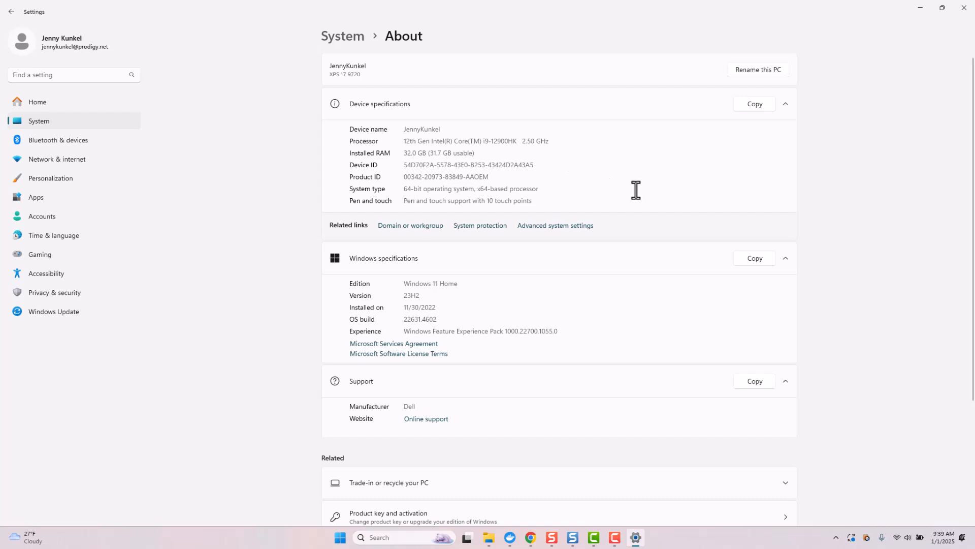
click(965, 7)
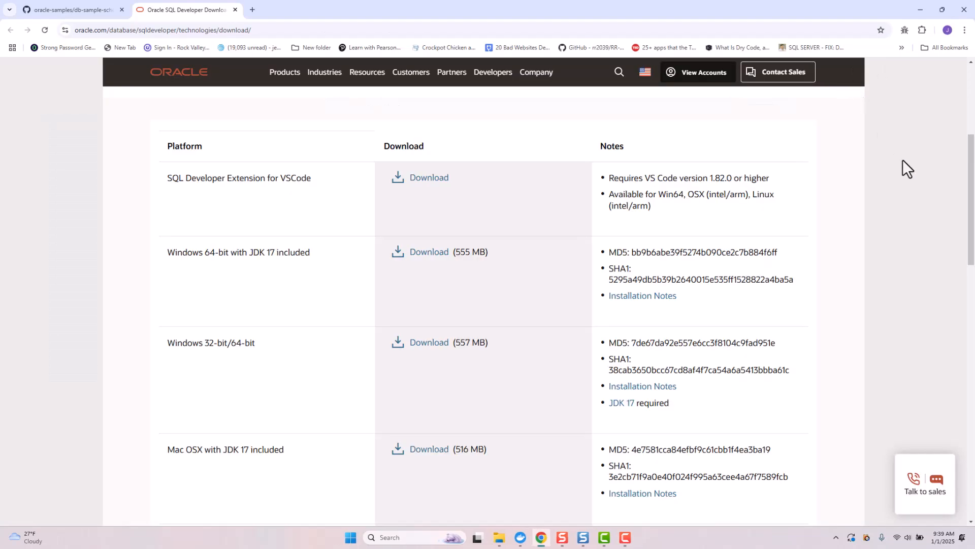
Download the Windows 64-bit package with JDK 17 and view it in the Downloads folder.
click(423, 258)
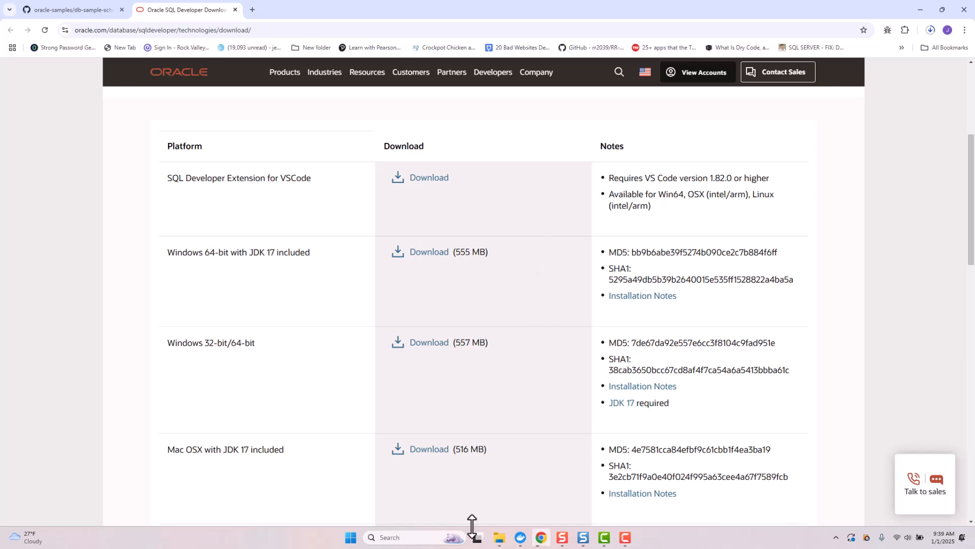
click(499, 537)
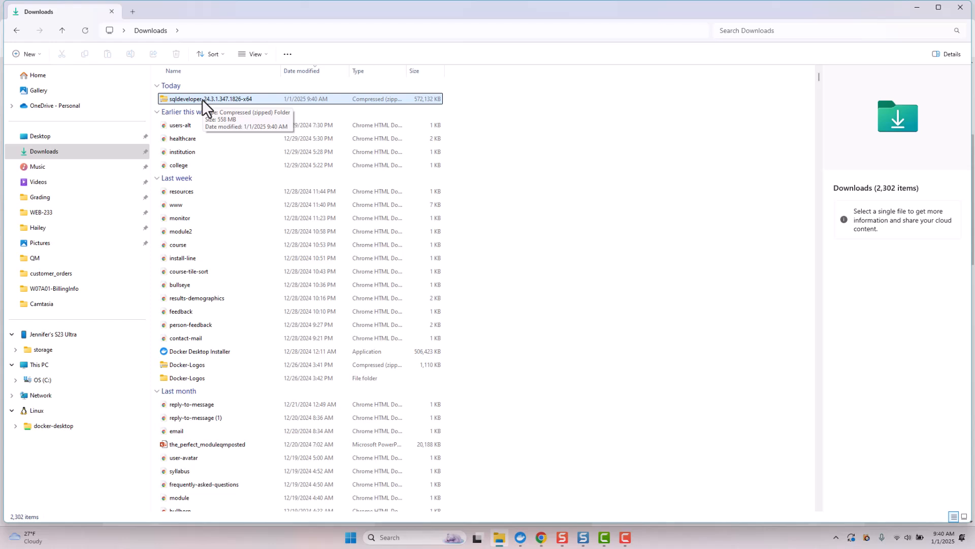
Extract All of sqldeveloper-24.3.1.347.1826-x64.zip with the destination shortened to C:\.
right_click(202, 100)
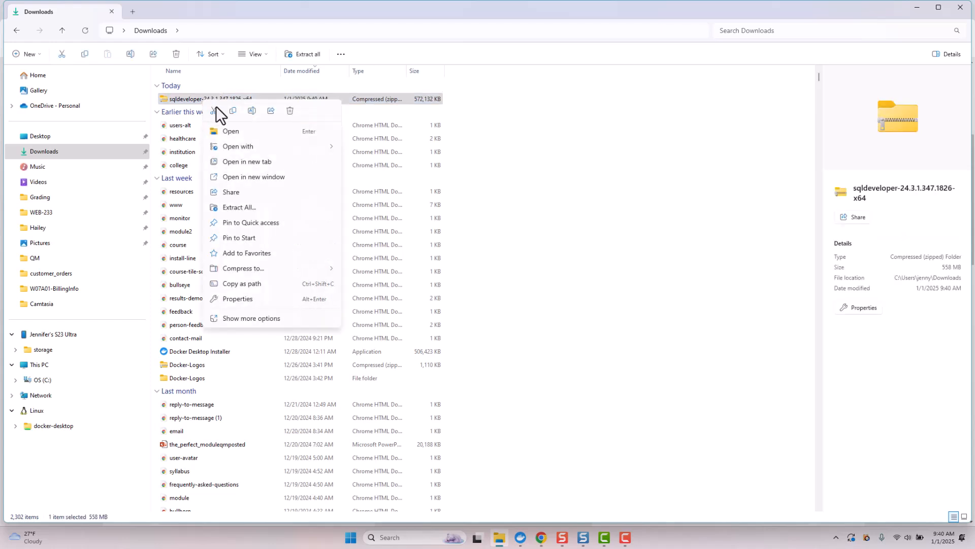
click(251, 207)
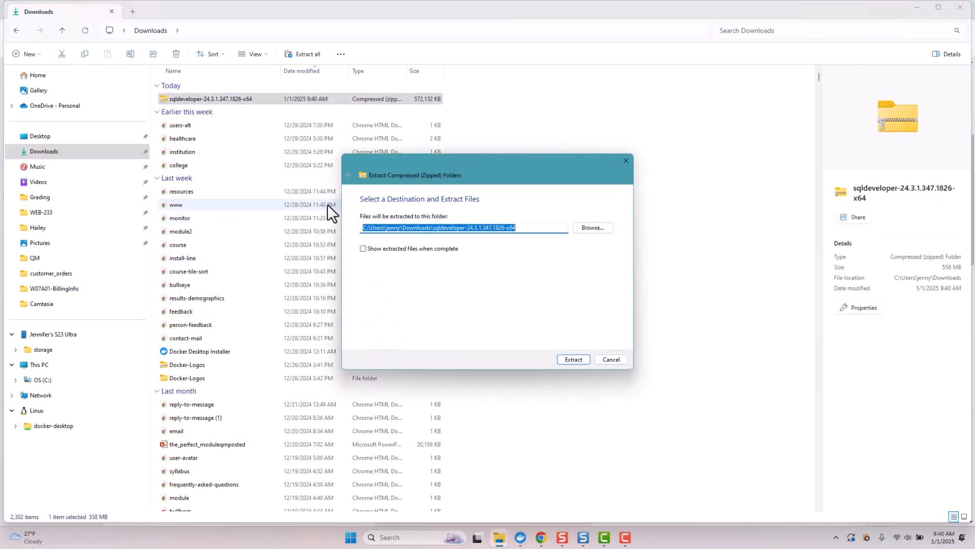
click(524, 228)
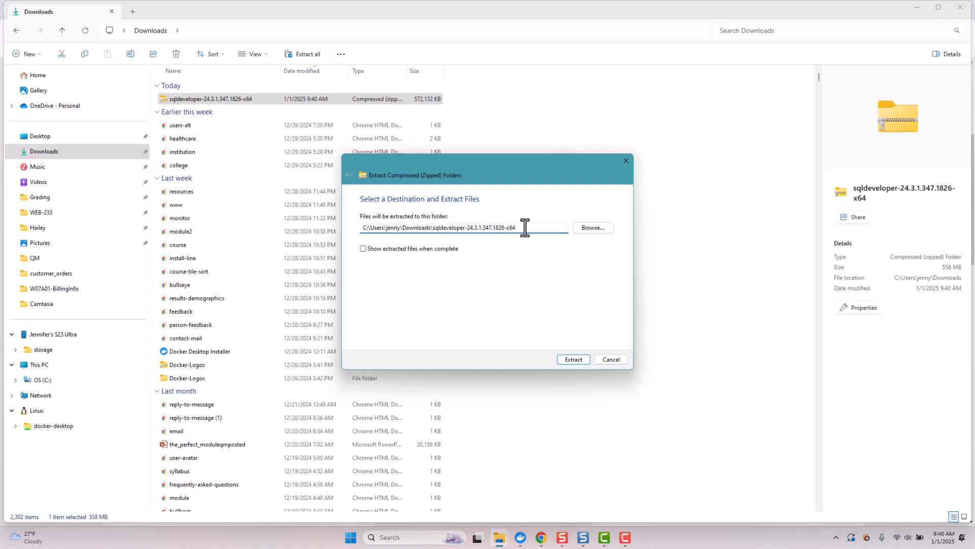
key(BackSpace)
key(BackSpace)
key(BackSpace)
key(BackSpace)
key(BackSpace)
key(BackSpace)
key(BackSpace)
key(BackSpace)
key(BackSpace)
key(BackSpace)
key(BackSpace)
key(BackSpace)
key(BackSpace)
key(BackSpace)
key(BackSpace)
key(BackSpace)
key(BackSpace)
key(BackSpace)
key(BackSpace)
key(BackSpace)
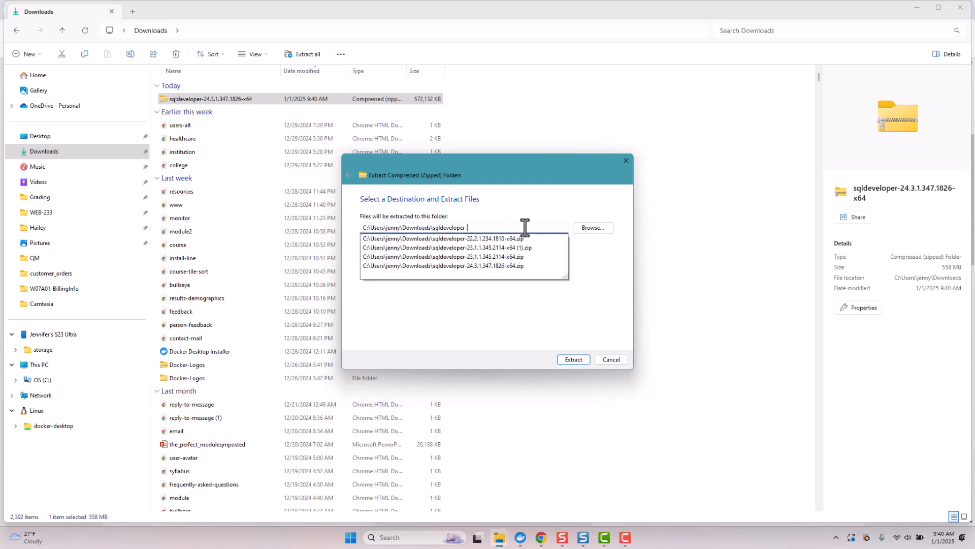
key(BackSpace)
key(BackSpace)
key(BackSpace)
key(BackSpace)
key(BackSpace)
key(BackSpace)
key(BackSpace)
key(BackSpace)
key(BackSpace)
key(BackSpace)
key(BackSpace)
key(BackSpace)
key(BackSpace)
key(BackSpace)
key(BackSpace)
key(BackSpace)
key(BackSpace)
key(BackSpace)
key(BackSpace)
key(BackSpace)
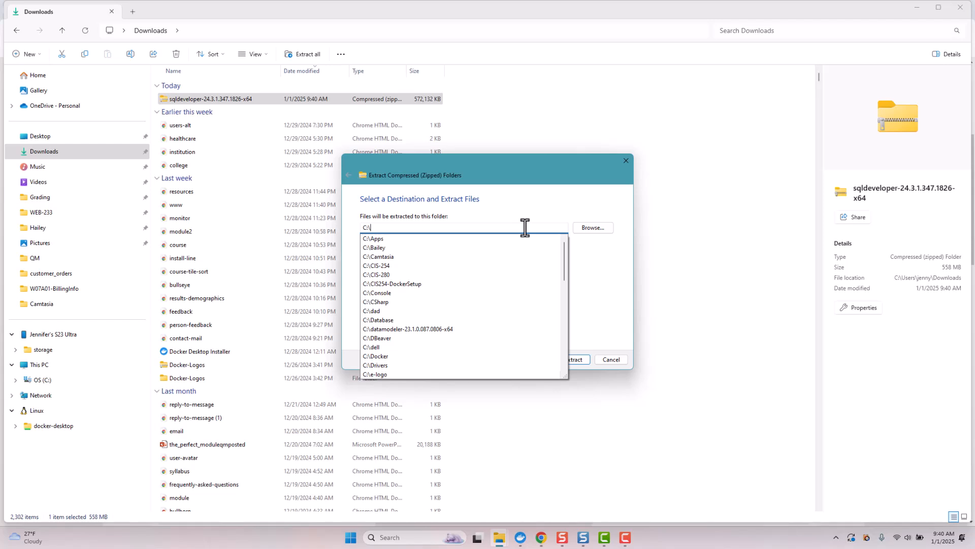
click(517, 198)
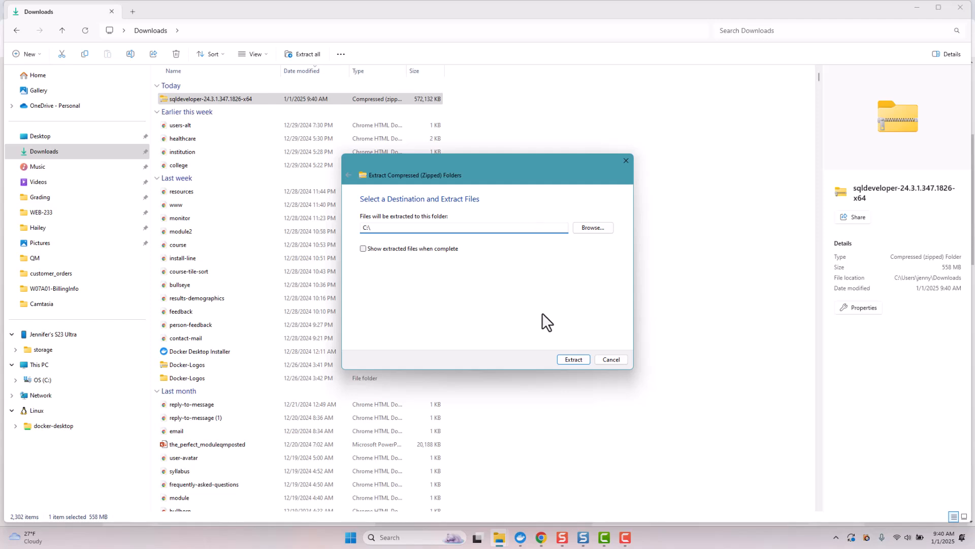
click(571, 359)
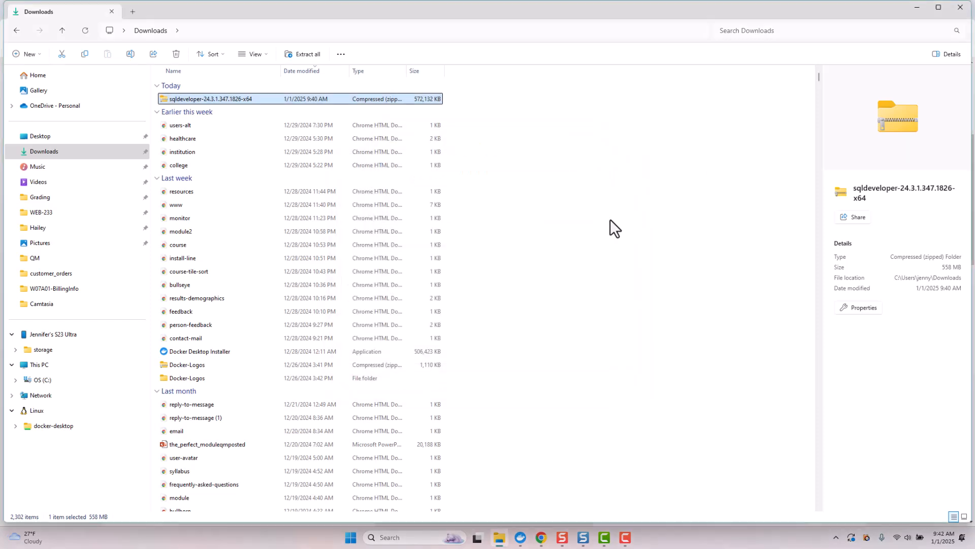
Go to C:\sqldeveloper and launch the sqldeveloper application.
click(36, 381)
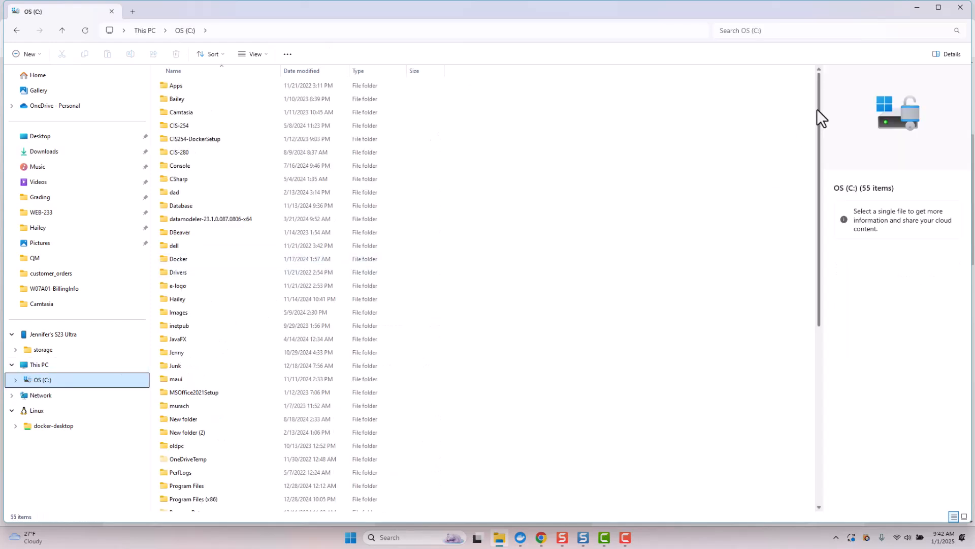
drag(817, 109, 806, 224)
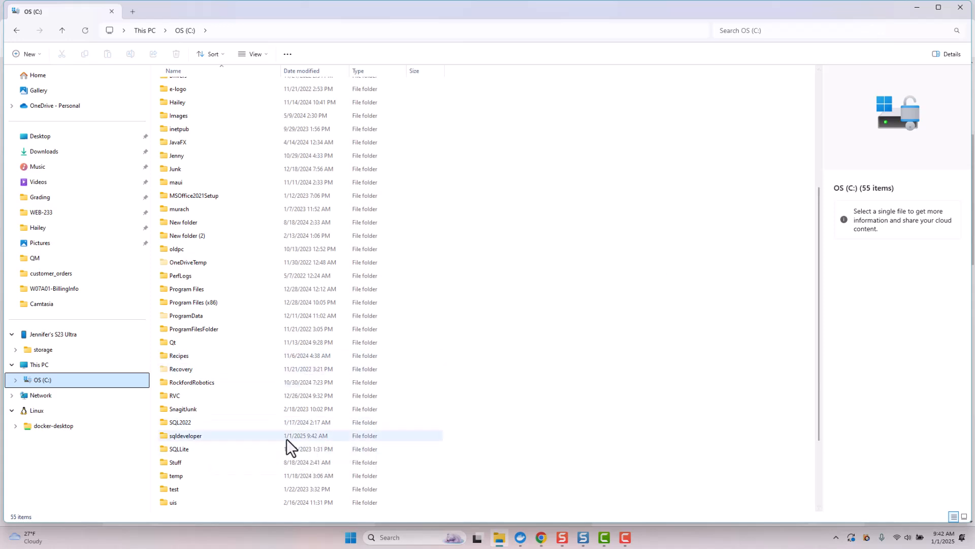
double_click(199, 437)
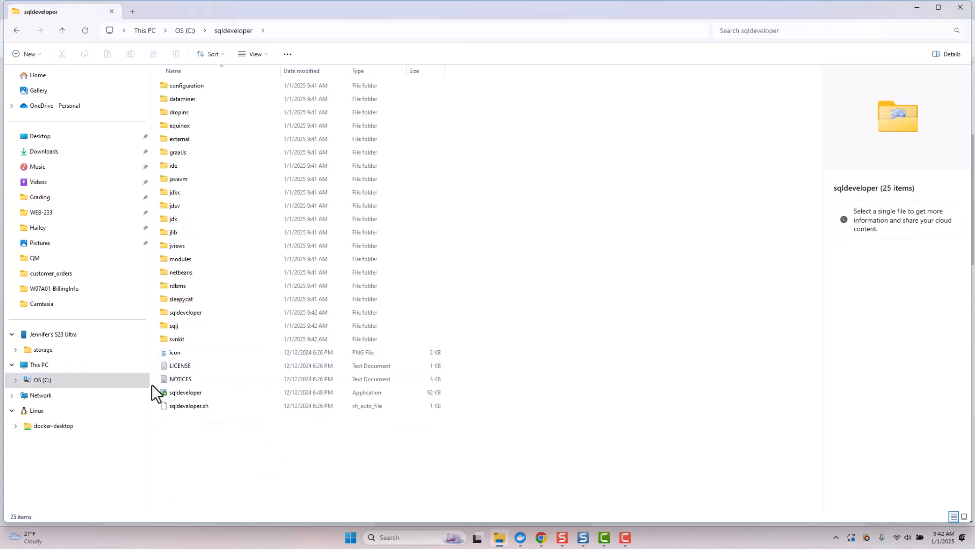
right_click(183, 394)
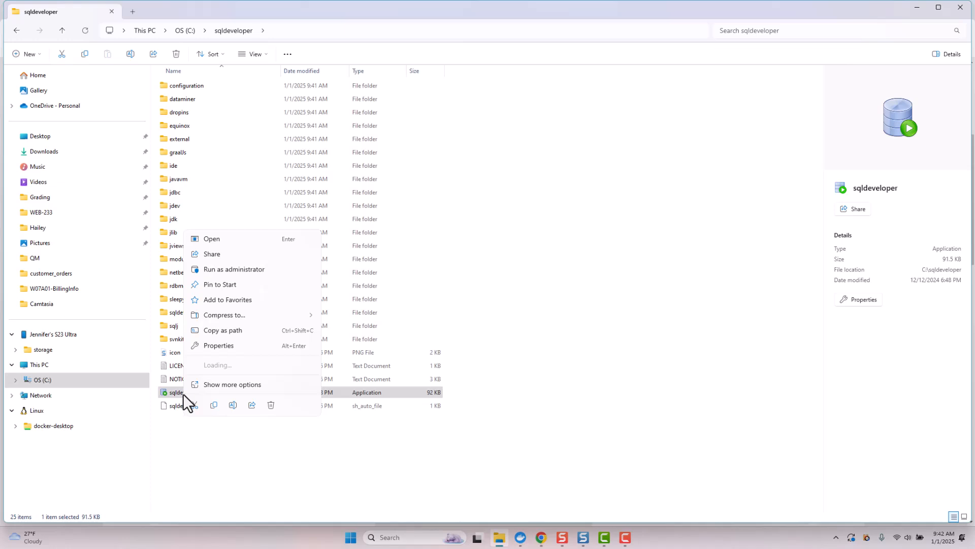
click(212, 450)
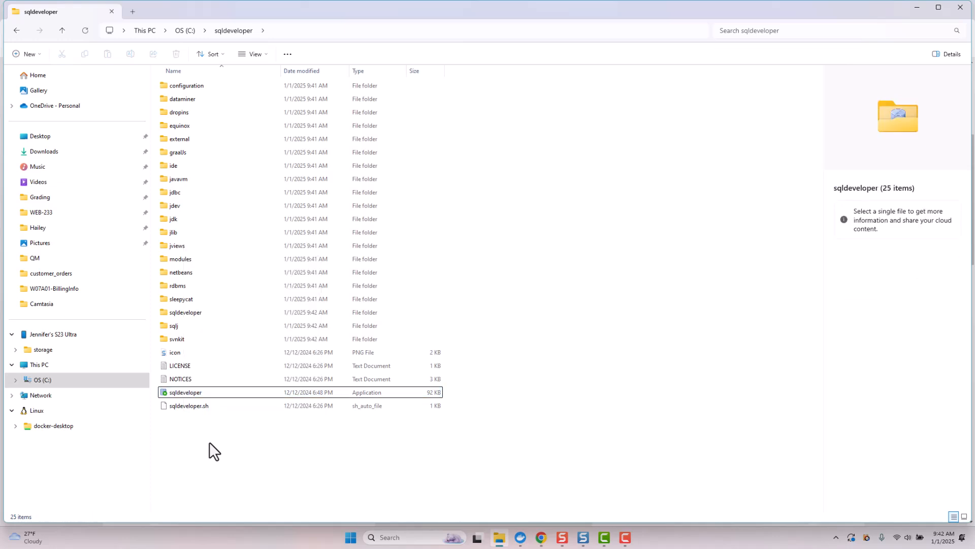
click(191, 395)
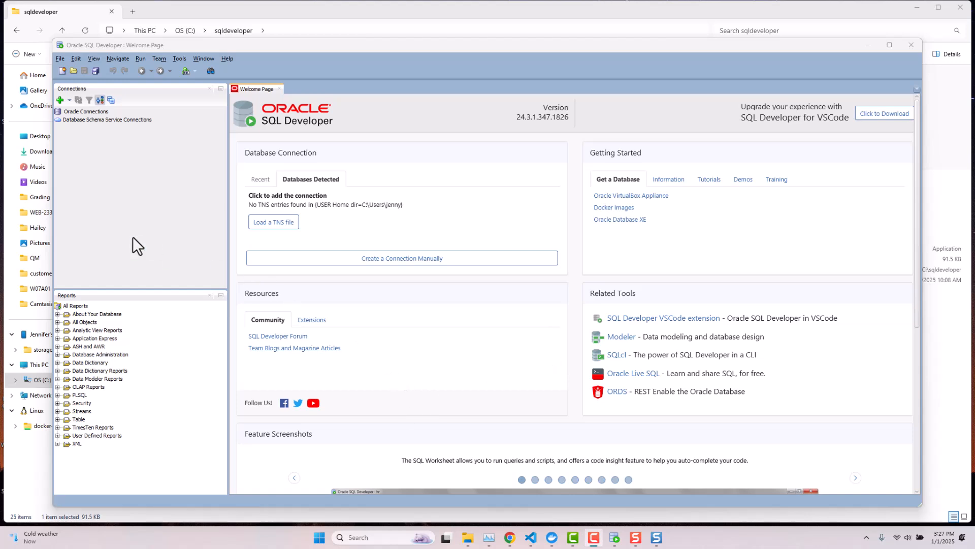
Create a new connection named XE with username SYS and role SYSDBA.
click(59, 99)
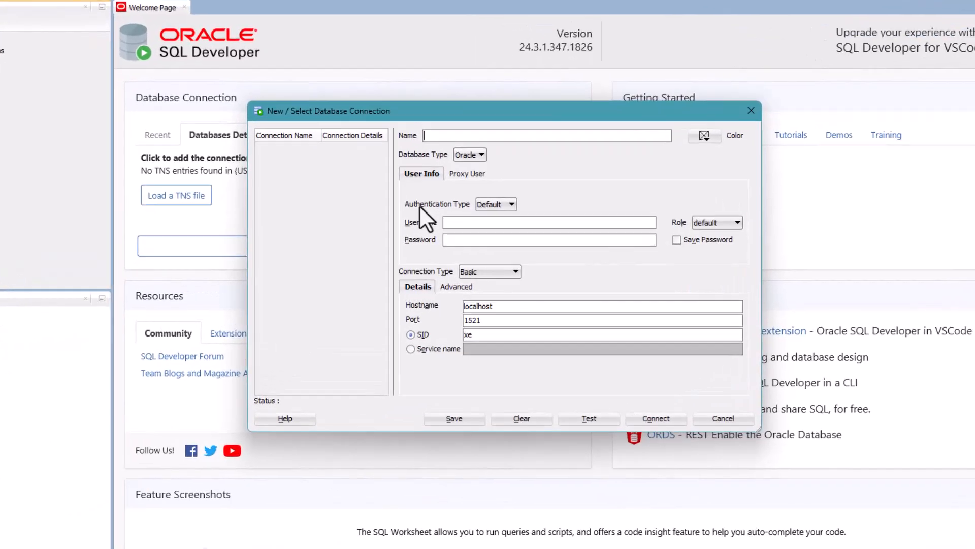
text(X)
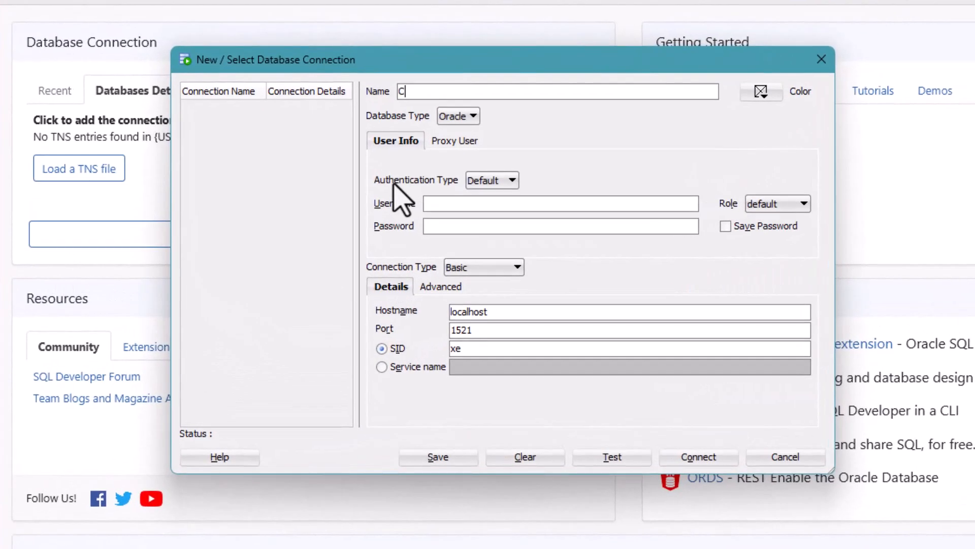
text(E)
click(430, 203)
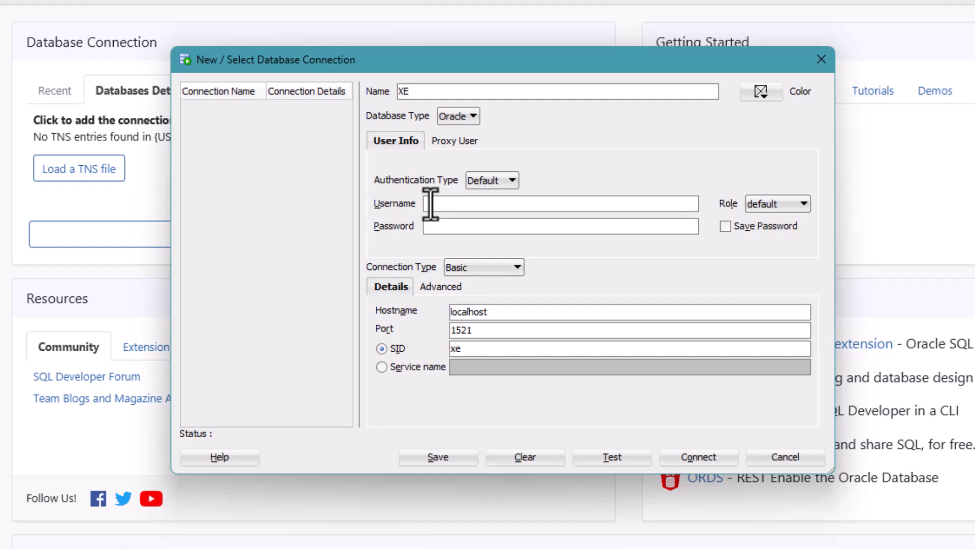
text(SYS)
click(767, 204)
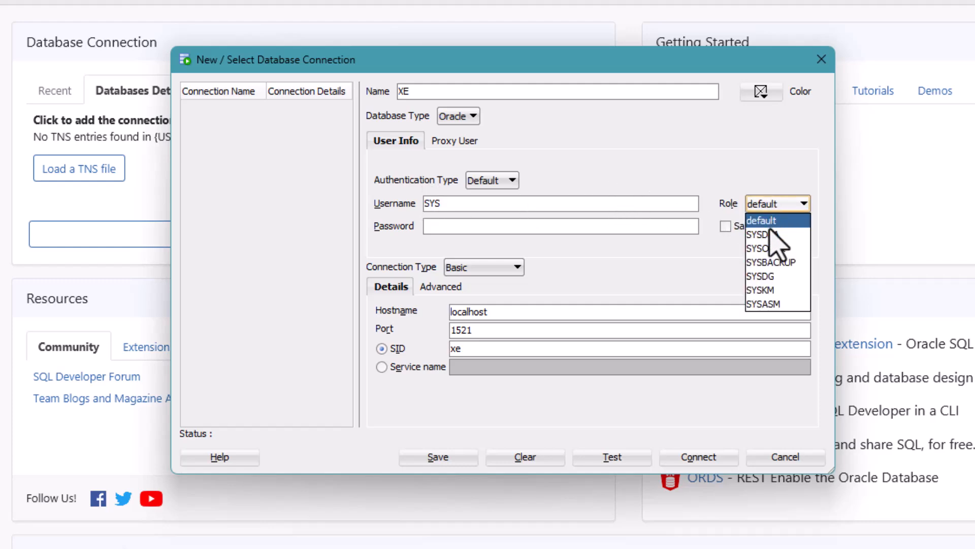
click(774, 228)
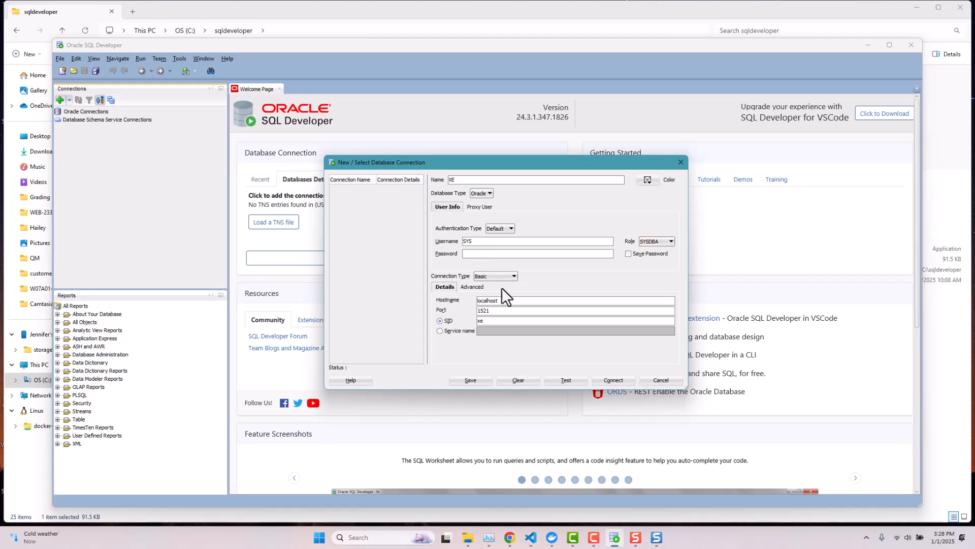
Copy the Oracle password from the .env file and begin entering it in the XE connection.
click(531, 482)
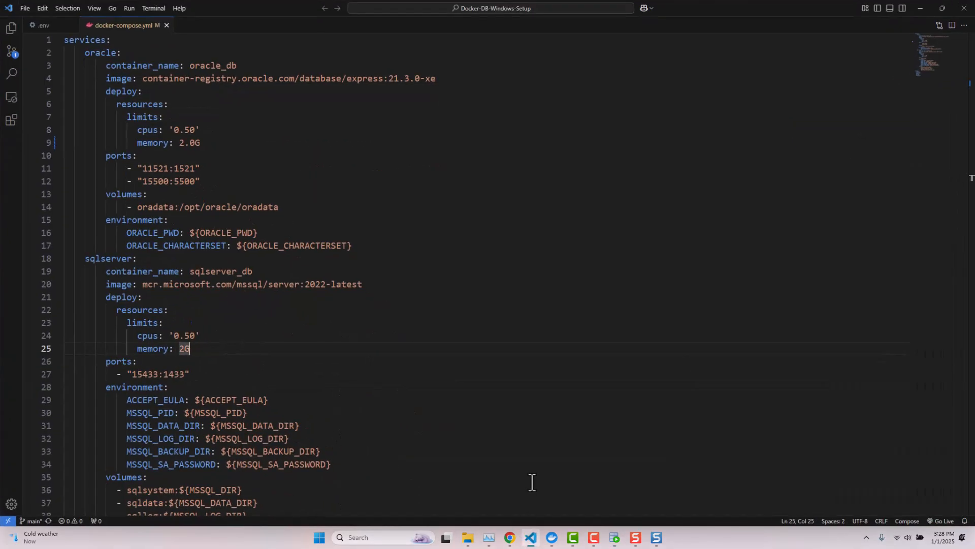
click(43, 25)
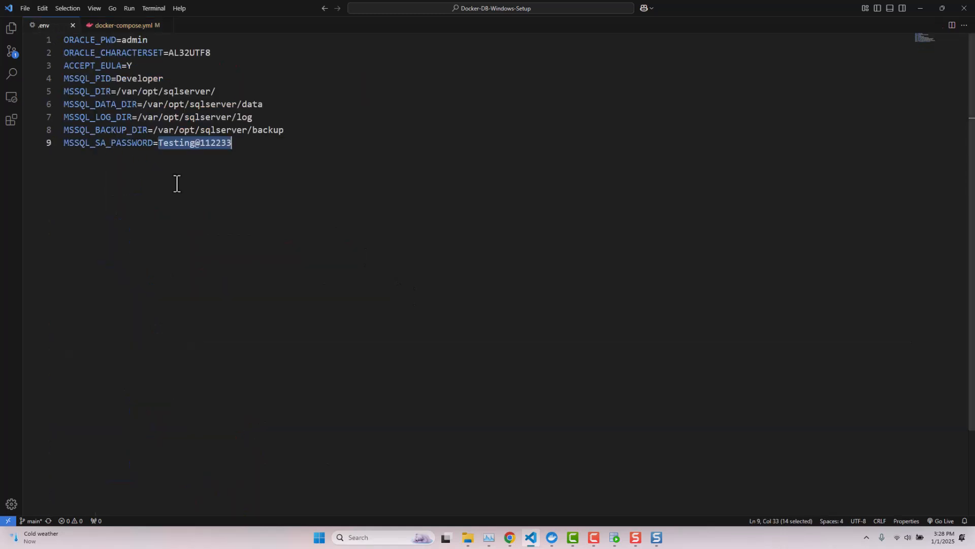
double_click(137, 39)
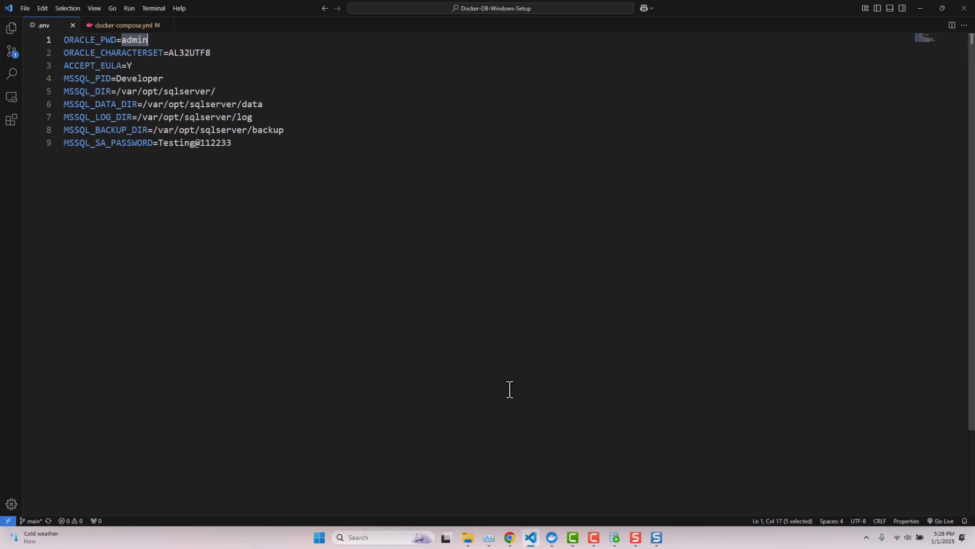
click(614, 537)
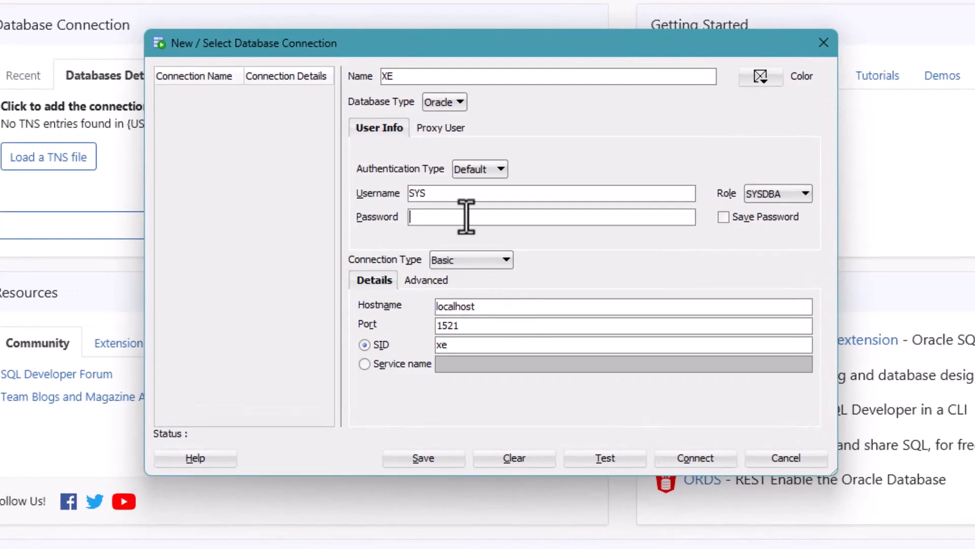
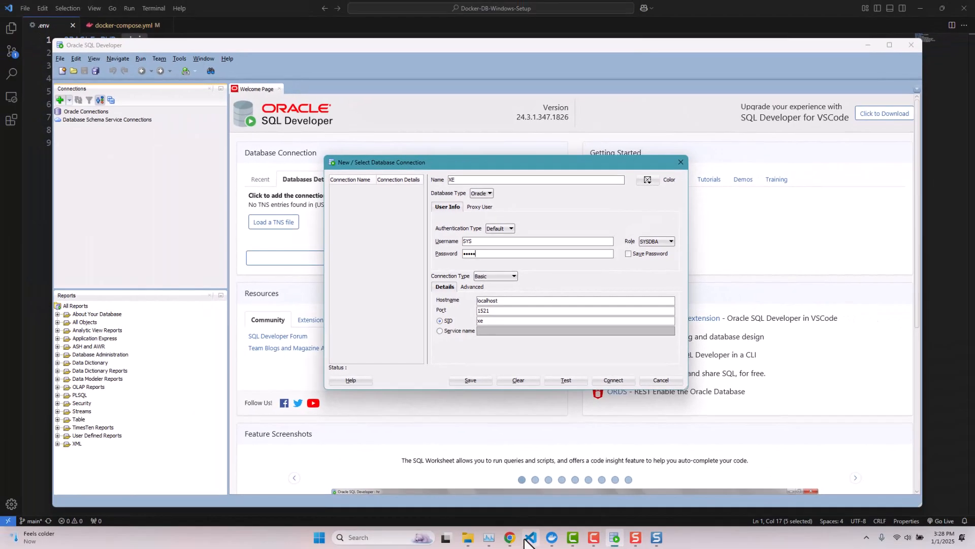
Find host port 11521 in the oracle ports mapping of docker-compose.yml.
click(530, 537)
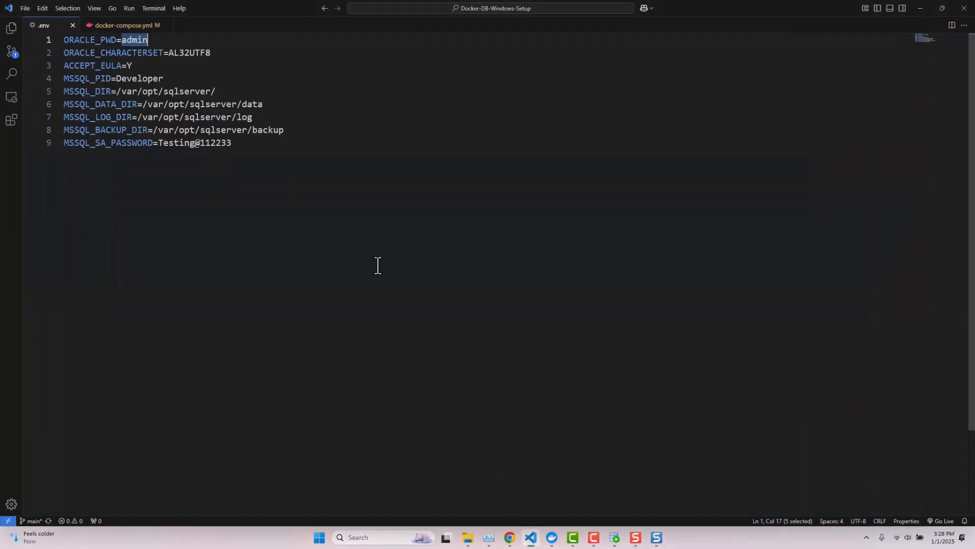
click(116, 25)
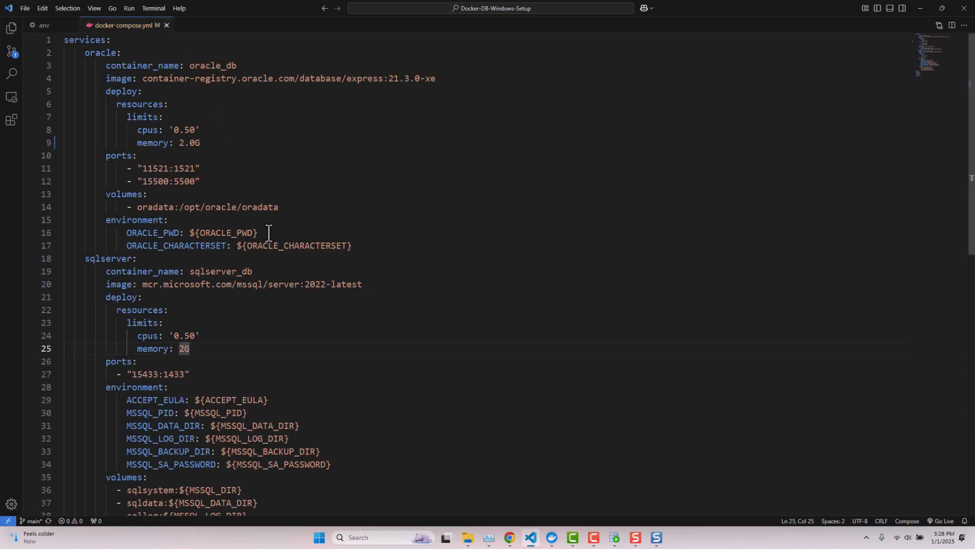
double_click(156, 169)
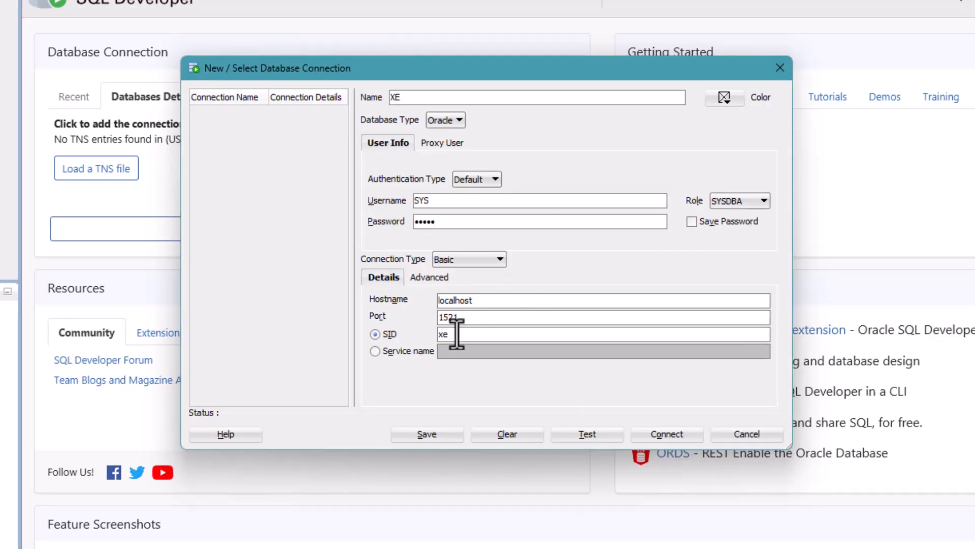
Change the XE port from 1521 to 11521, test successfully, and tick Save Password.
drag(470, 318, 431, 319)
text(11521)
click(589, 434)
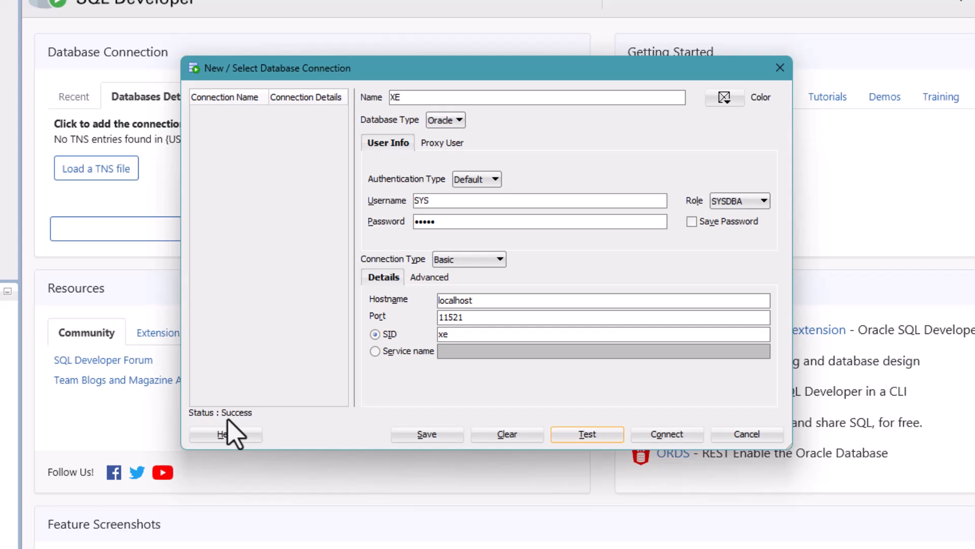
click(691, 222)
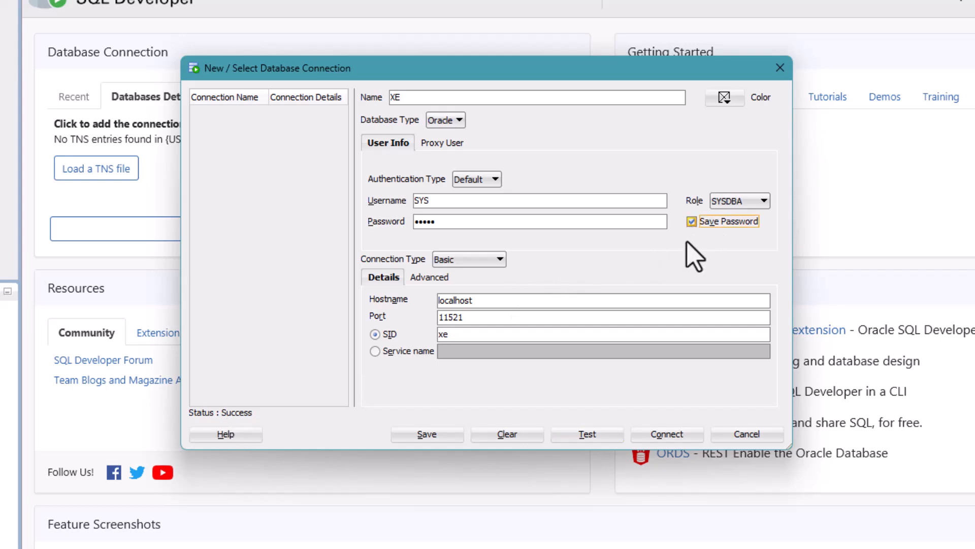
Connect to XE and expand its Tables, Views, Procedures and other object nodes.
click(658, 433)
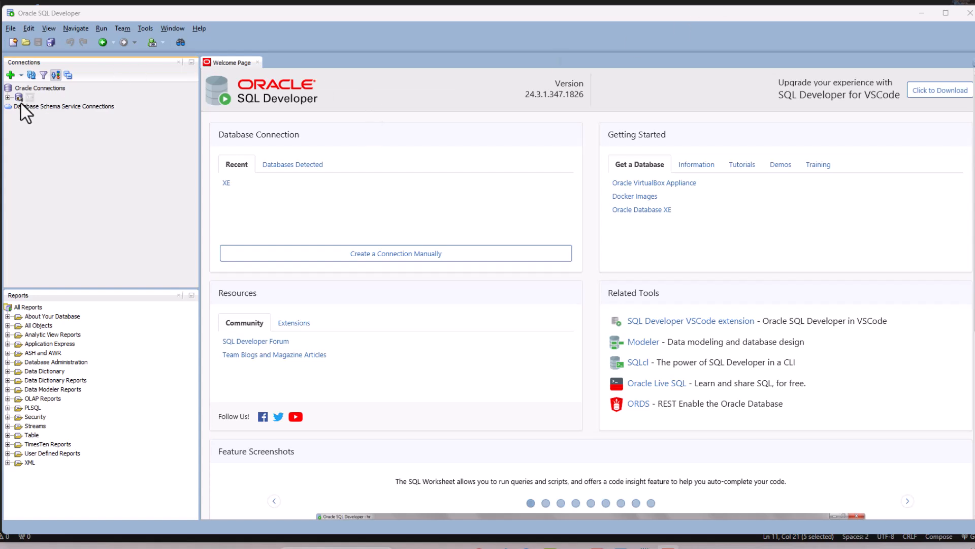
click(7, 96)
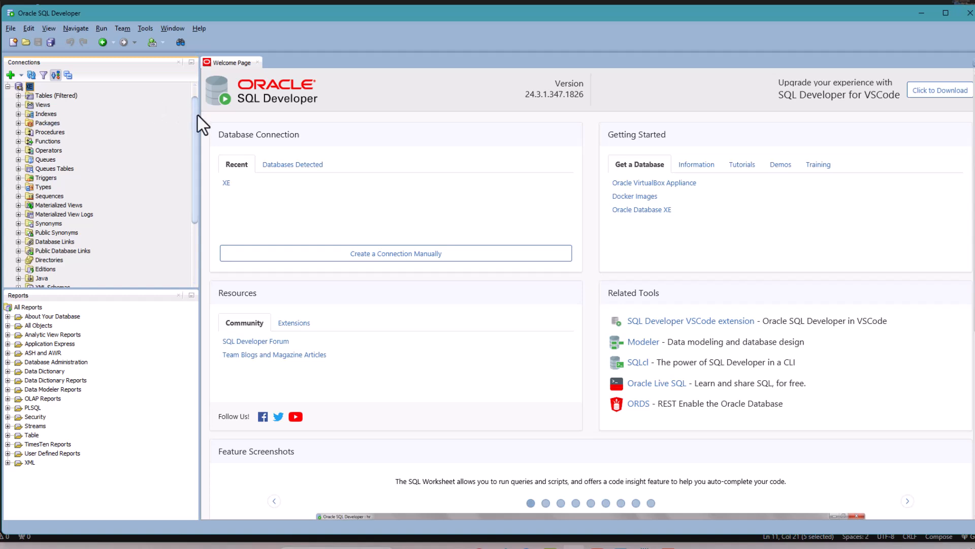
drag(198, 114, 196, 90)
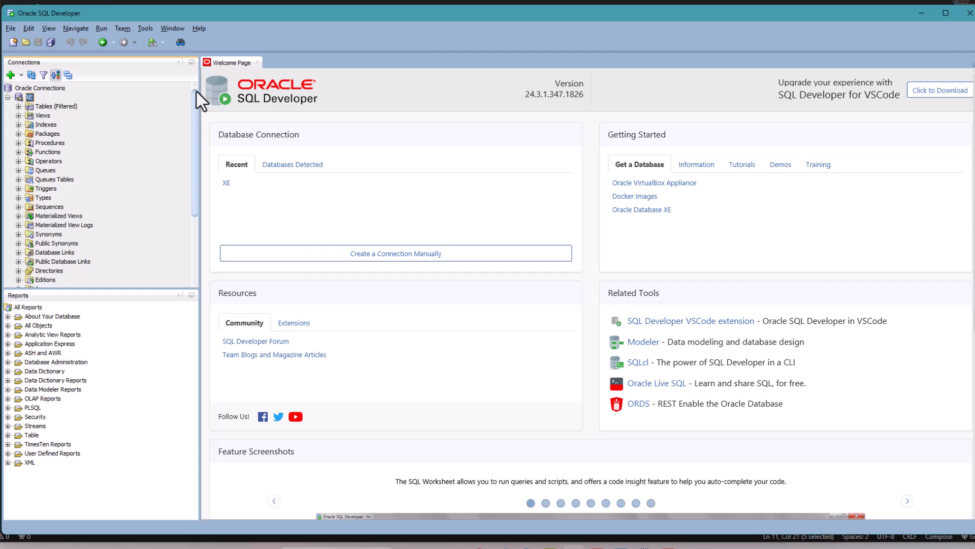
Reconnect XE and write and select SELECT name, pdb FROM v$services ORDER BY name; in its worksheet.
right_click(29, 97)
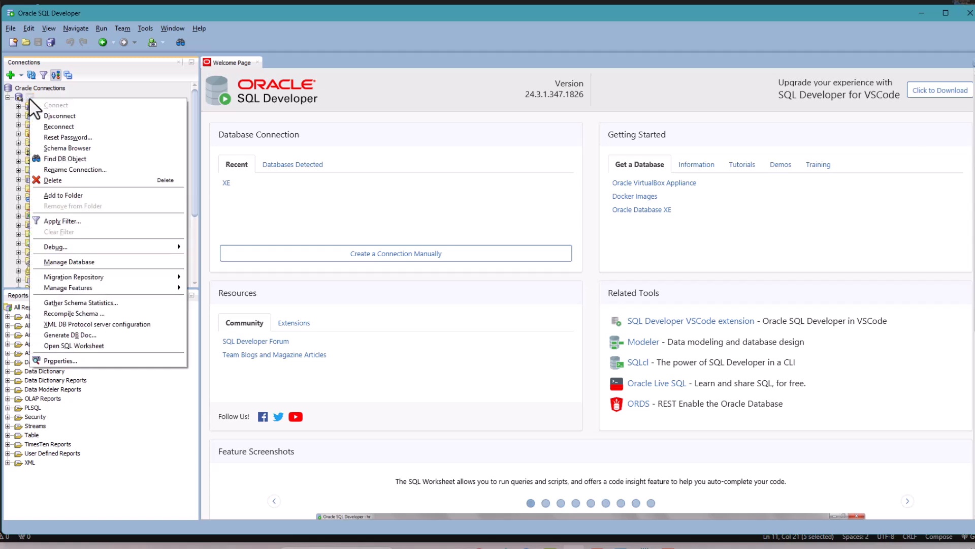
click(50, 129)
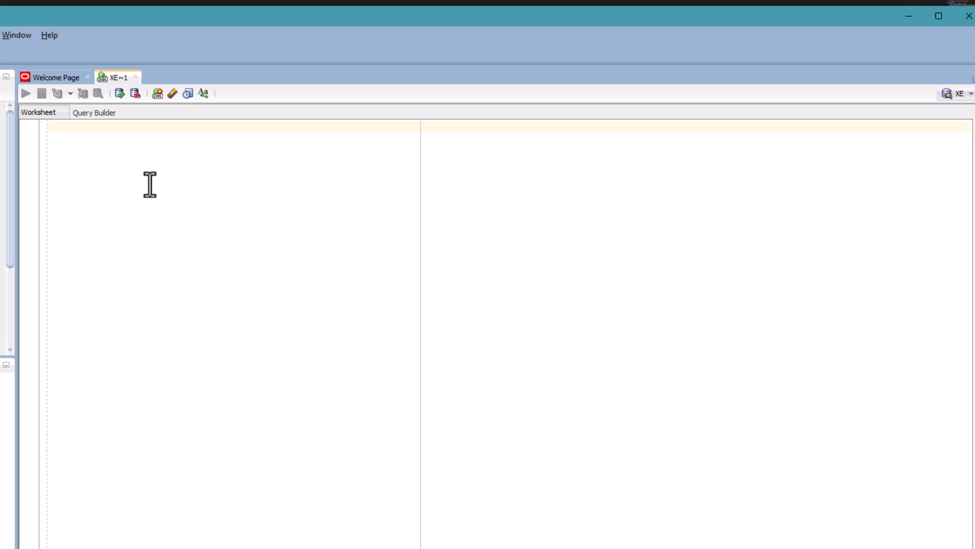
text(SEL)
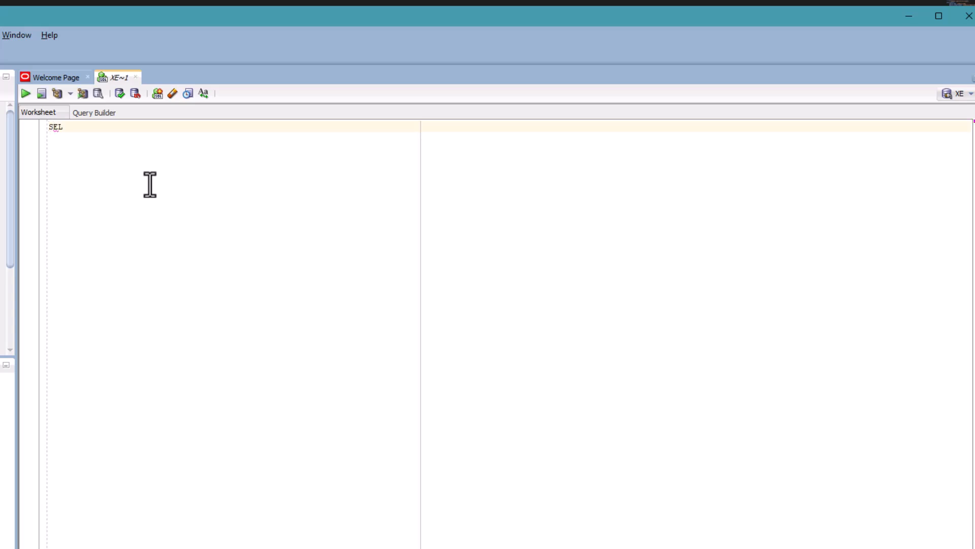
key(Return)
text(name, pdb)
key(Escape)
key(Return)
text(FROM v$)
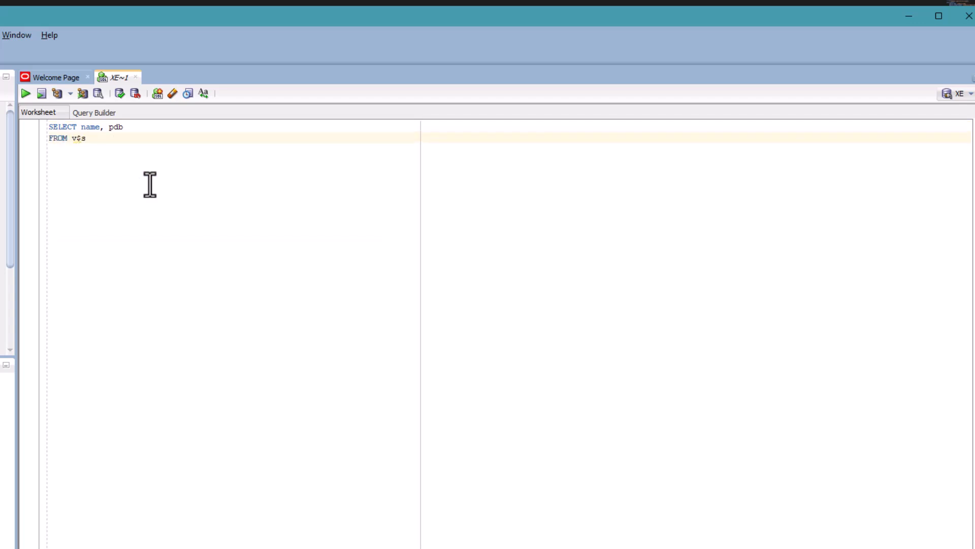
text(services)
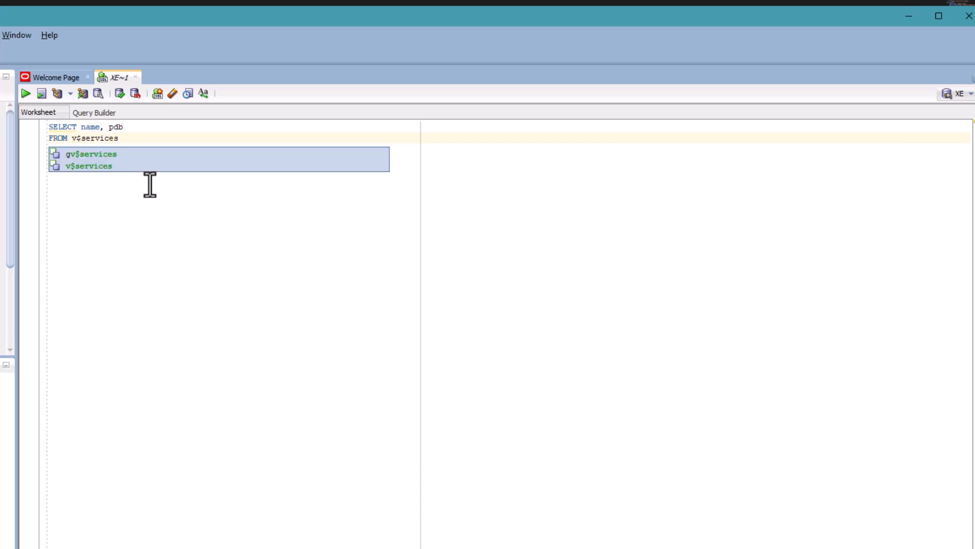
key(Escape)
key(Return)
text(ORDER B)
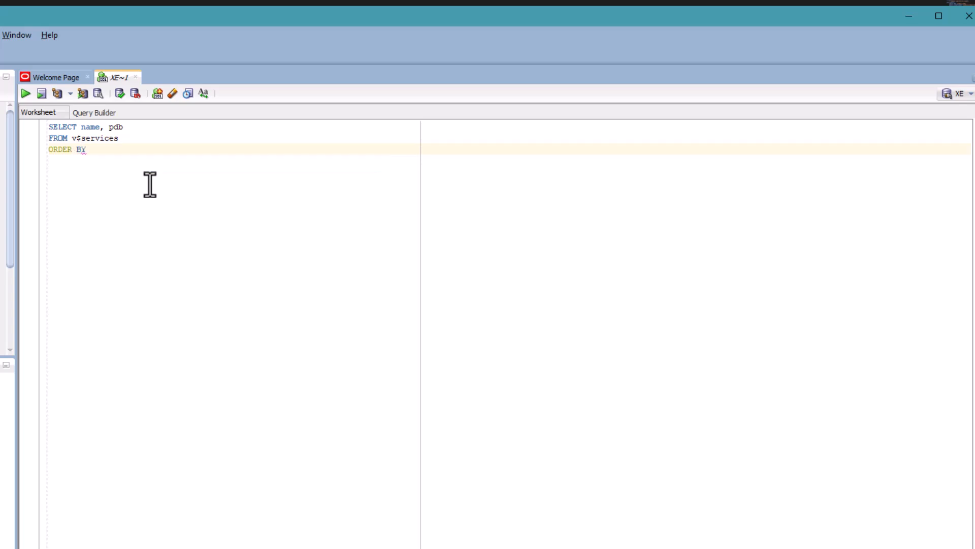
text(Y name;)
drag(114, 149, 35, 129)
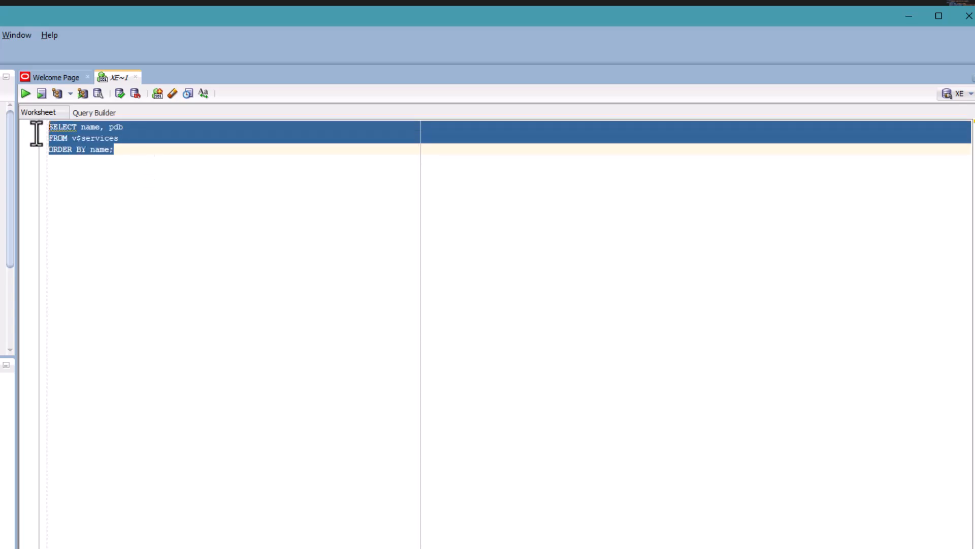
Run the services query, enlarge the results to show all five rows, and copy the XEPDB1 value.
click(24, 92)
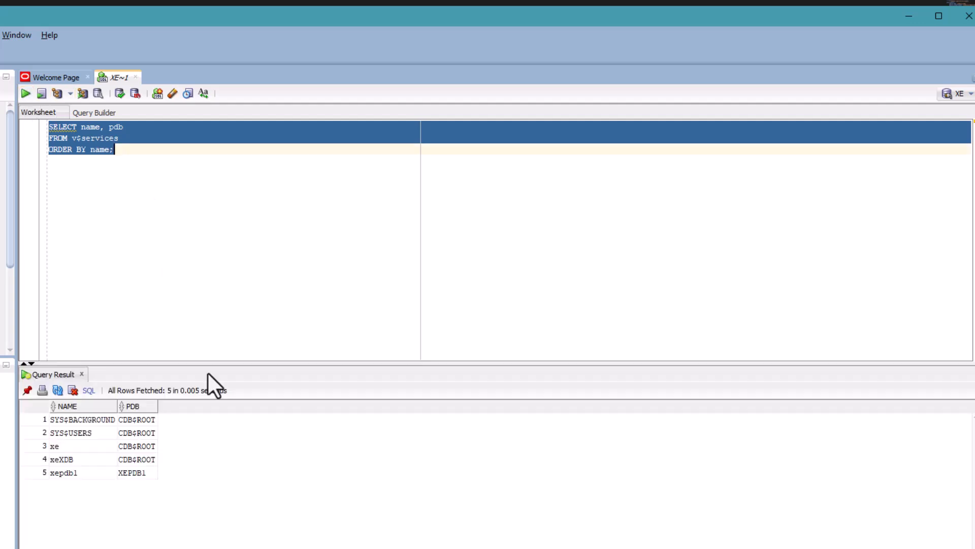
drag(208, 362, 225, 211)
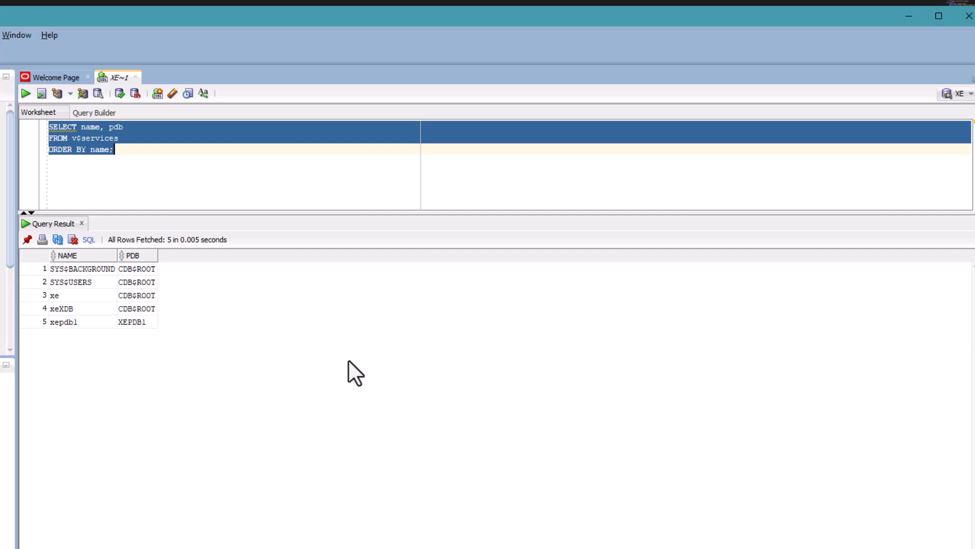
right_click(134, 322)
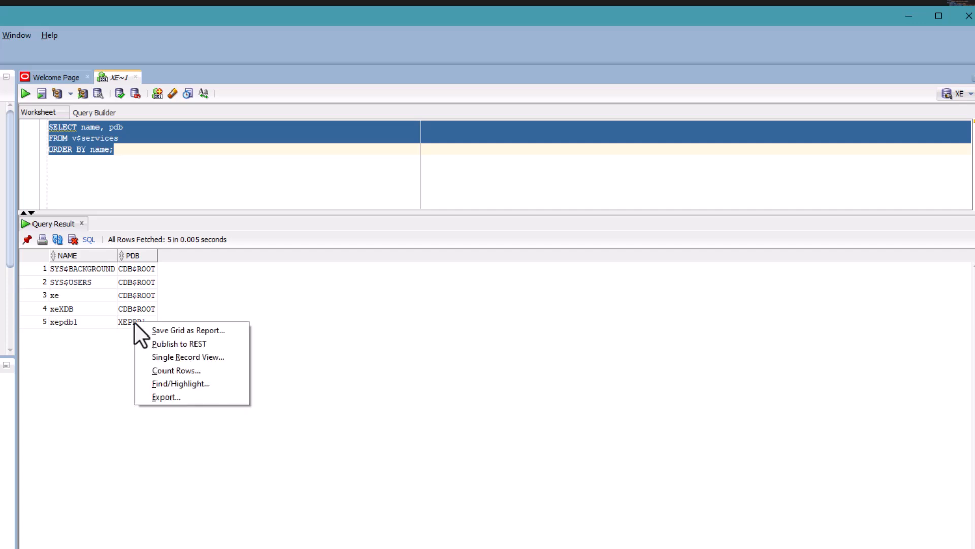
click(113, 338)
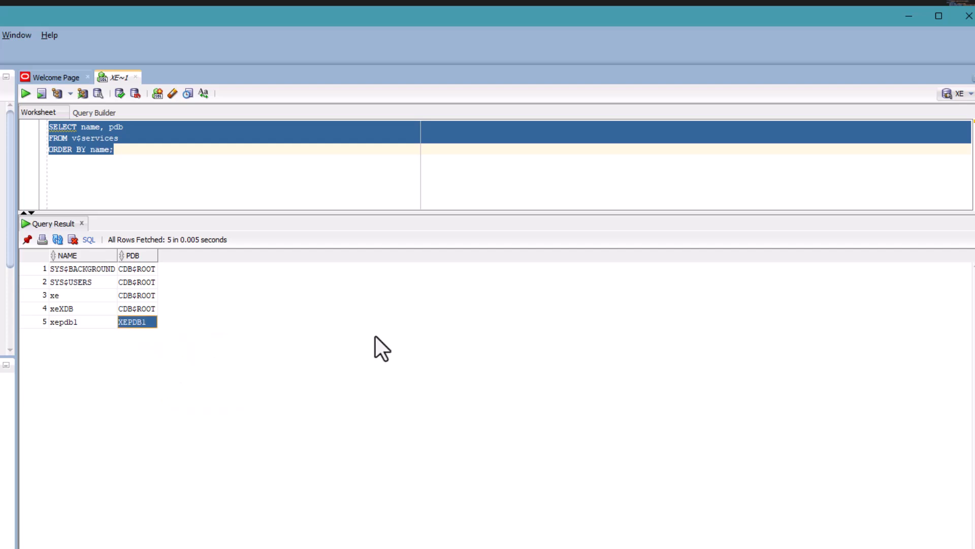
key(alt+Tab)
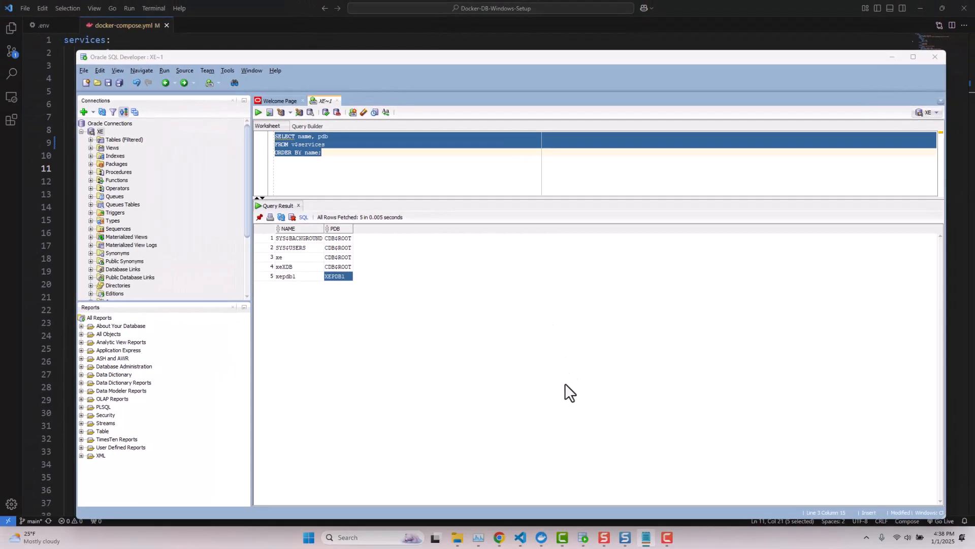
Show the db-sample-schemas v23.2 GitHub release page in Chrome, then the local db-sample-schemas-23.2 folder.
click(499, 537)
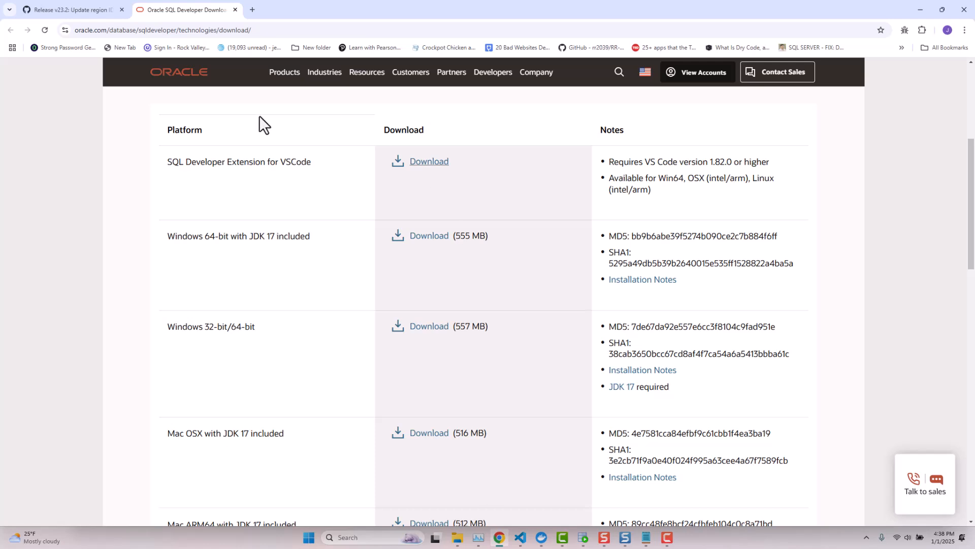
click(84, 6)
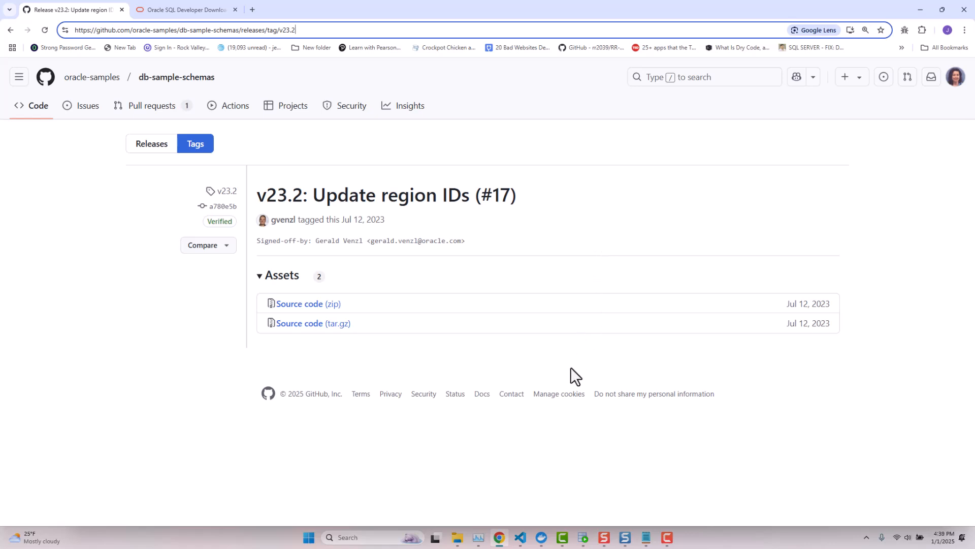
click(457, 537)
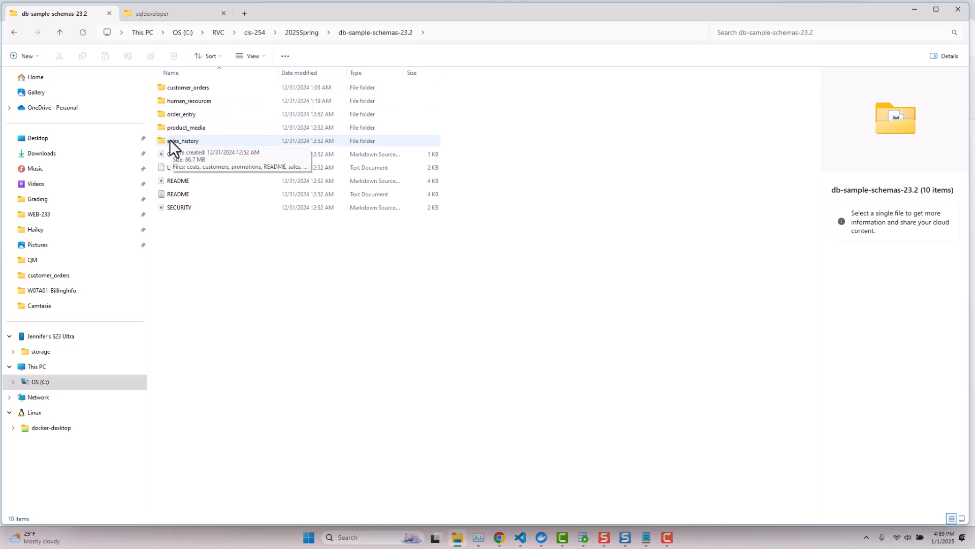
Inspect the customer_orders folder's seven files, including the co_create and co_populate scripts, then minimize File Explorer.
double_click(193, 90)
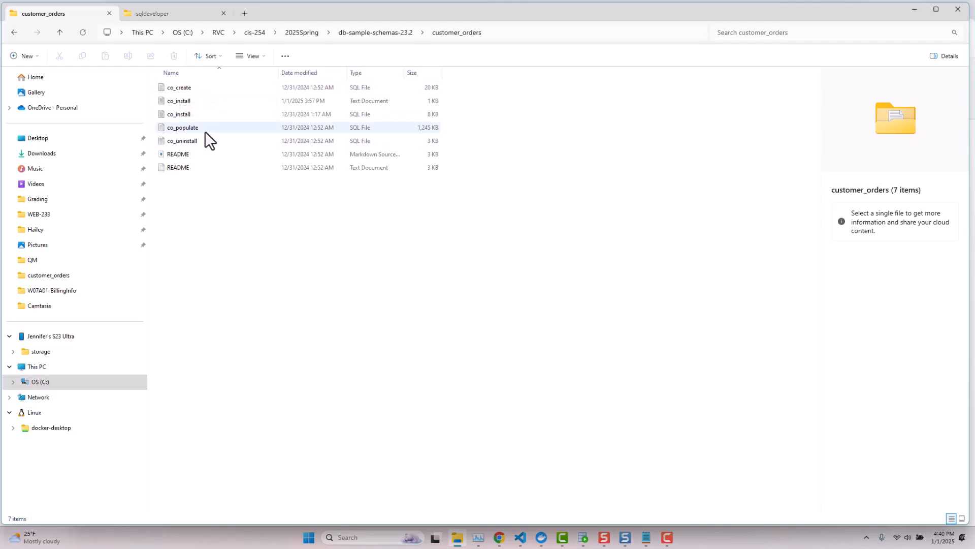
click(913, 10)
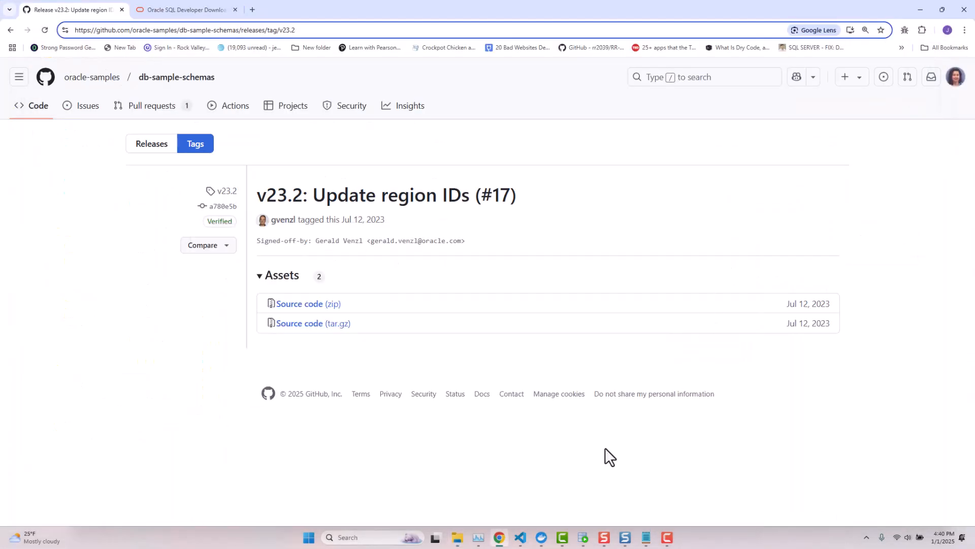
In SQL Developer, bring up the File Open dialog and set its location to C:\.
click(583, 537)
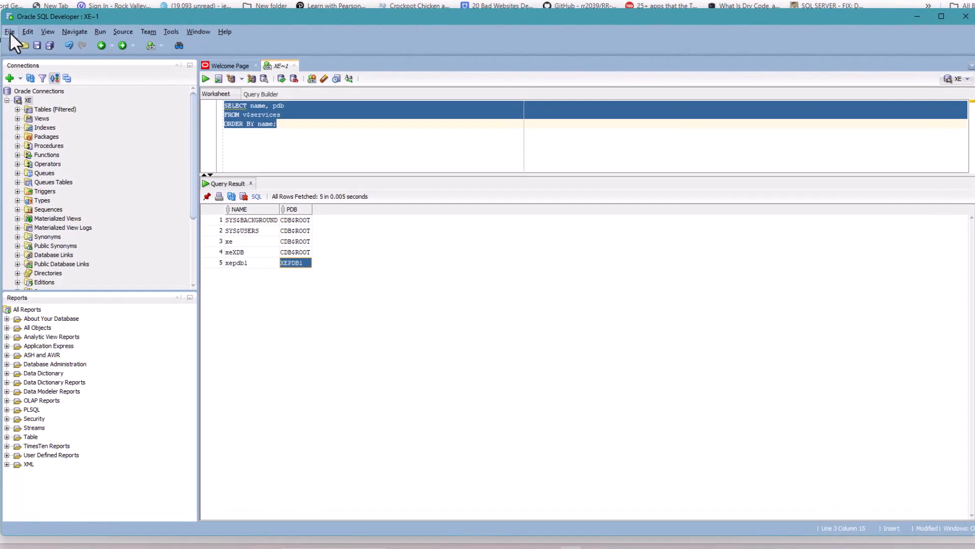
click(9, 32)
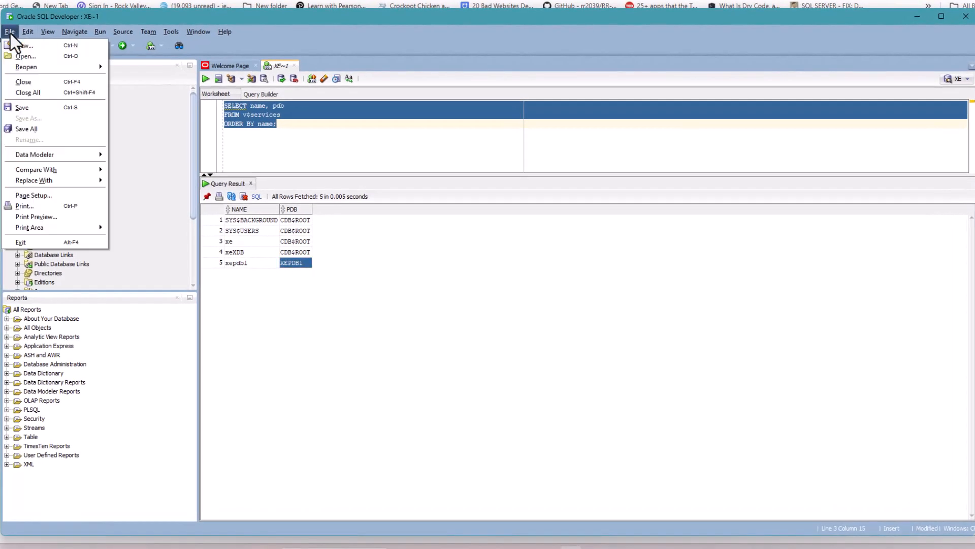
click(24, 57)
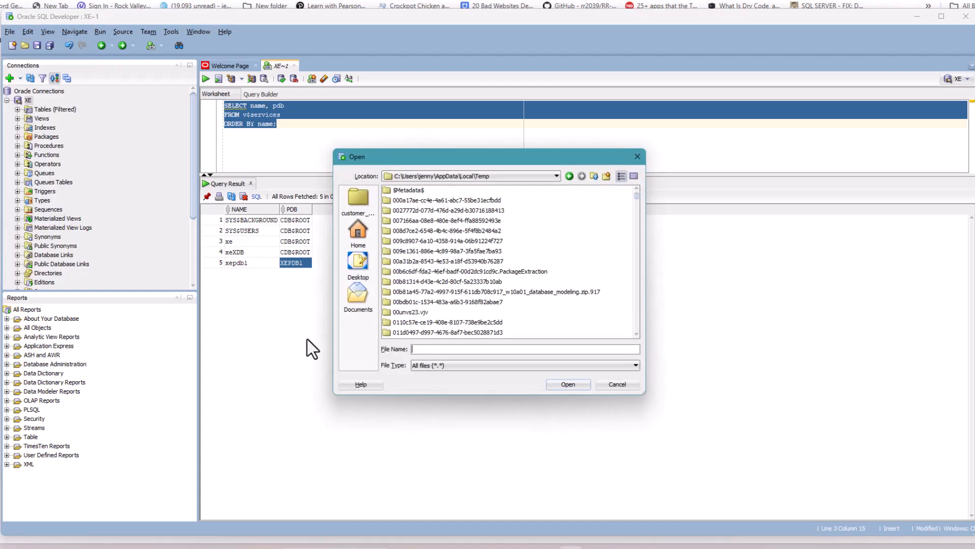
click(438, 177)
click(397, 186)
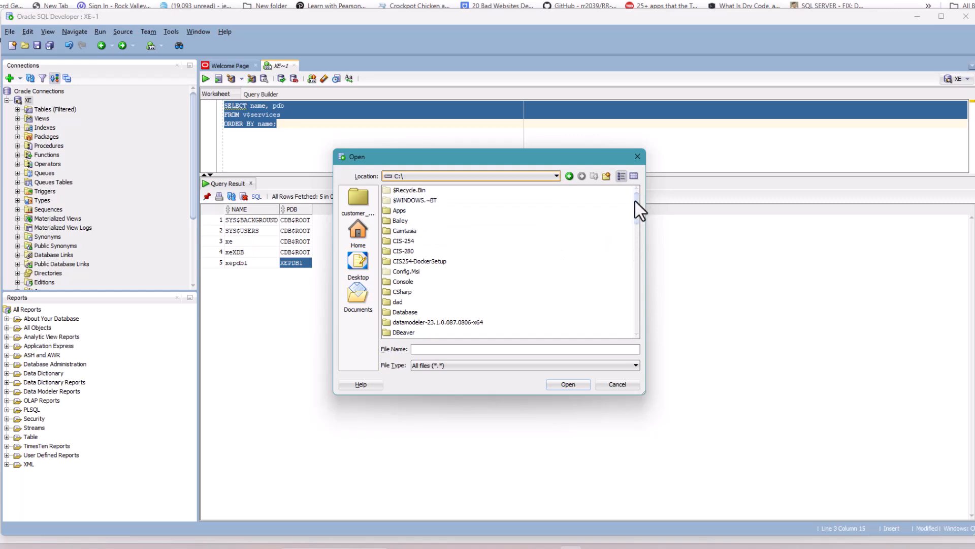
Browse to RVC\cis-254\2025Spring\db-sample-schemas-23.2\customer_orders and open co_install.sql.
drag(636, 201, 635, 228)
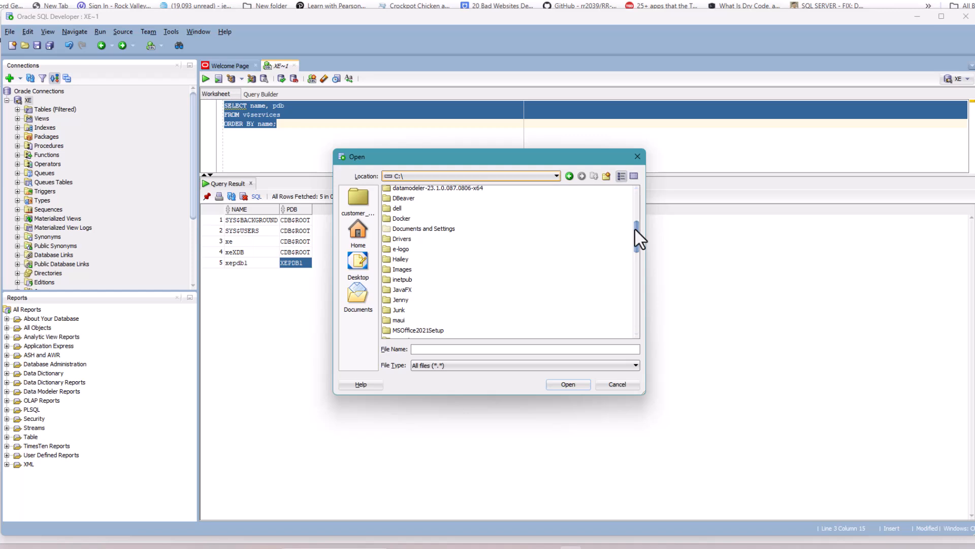
drag(635, 228, 630, 276)
click(396, 295)
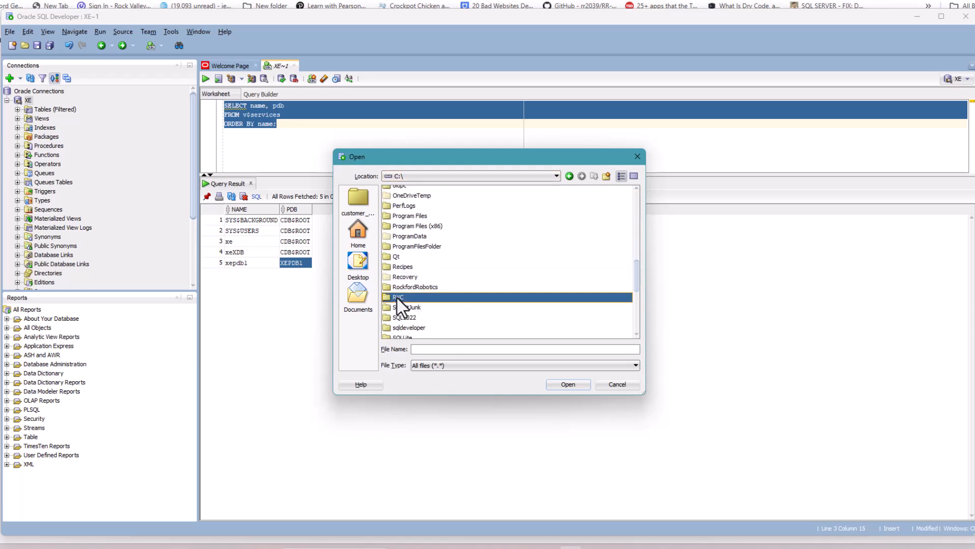
double_click(396, 296)
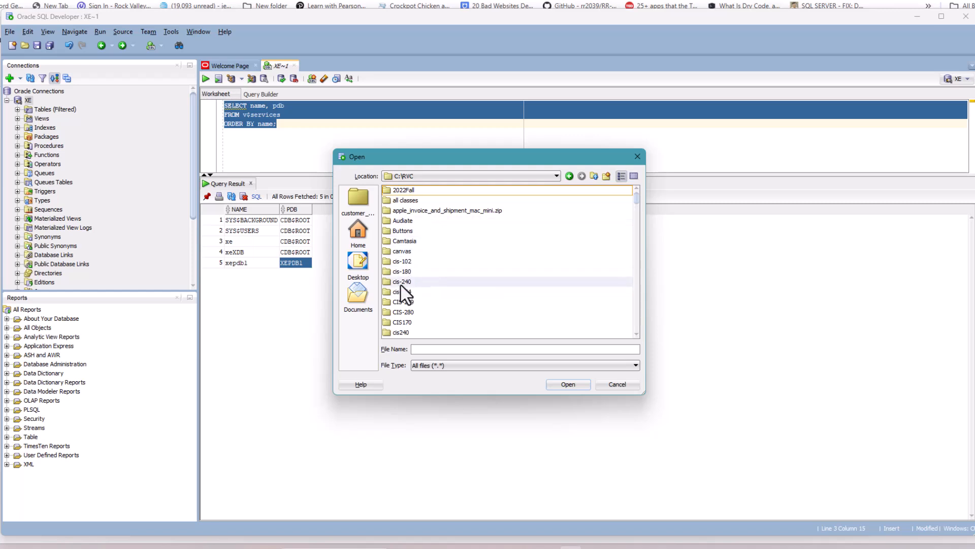
double_click(404, 293)
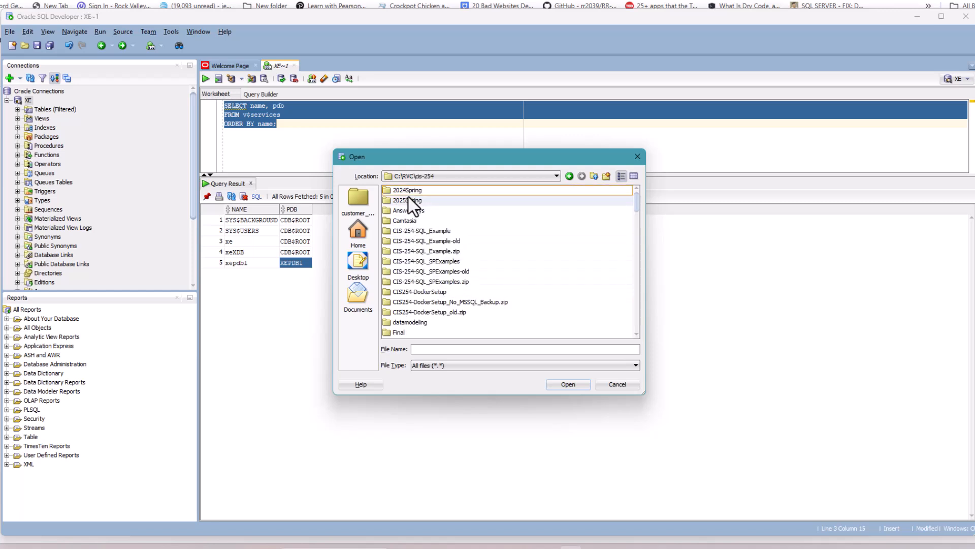
double_click(422, 200)
double_click(439, 190)
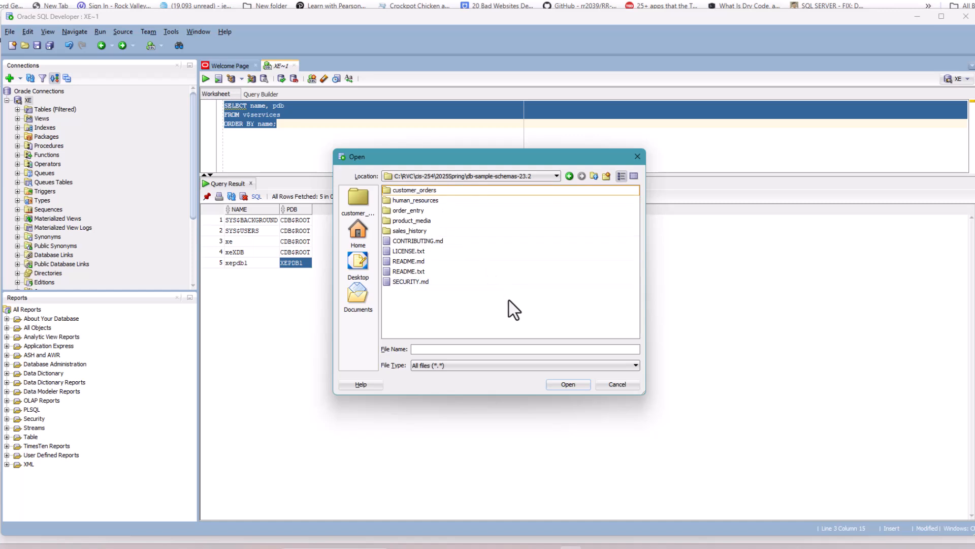
click(419, 189)
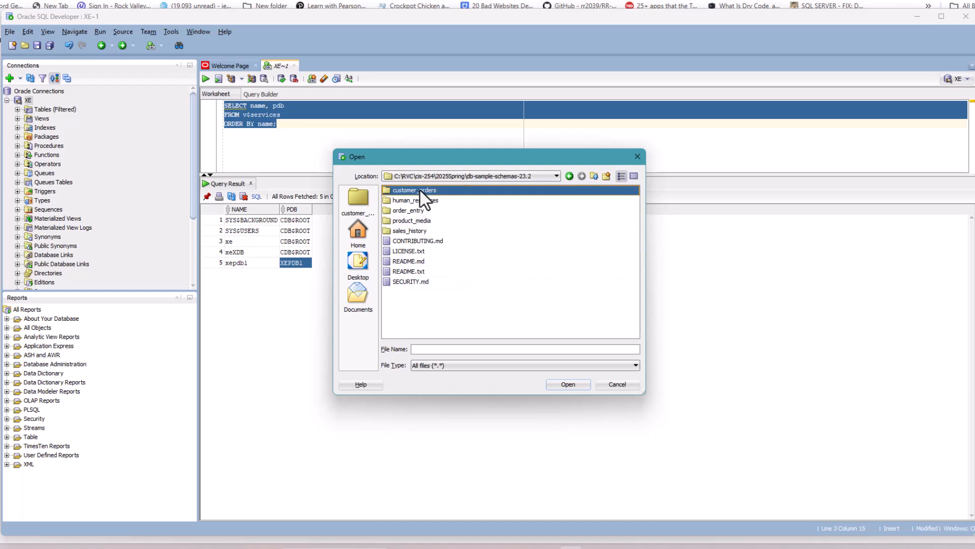
double_click(419, 189)
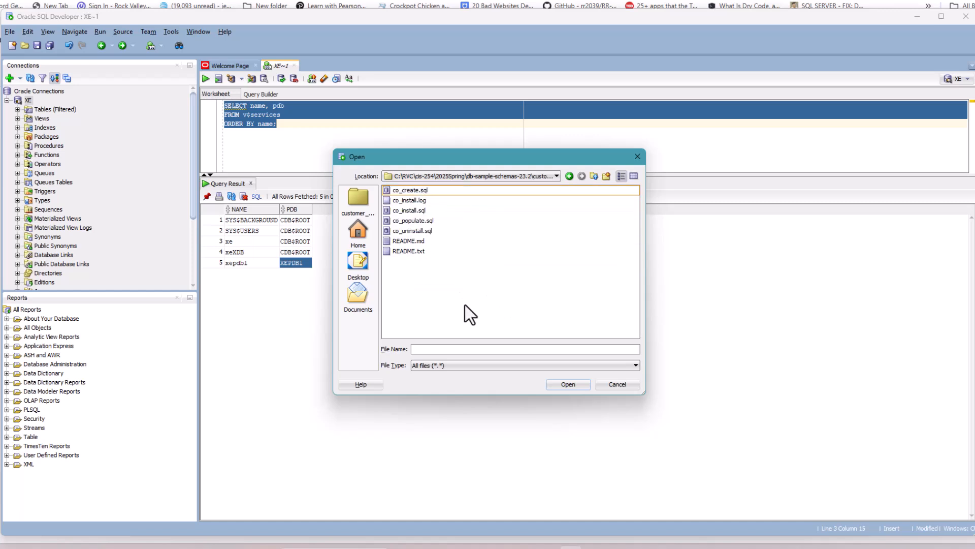
click(413, 209)
click(581, 386)
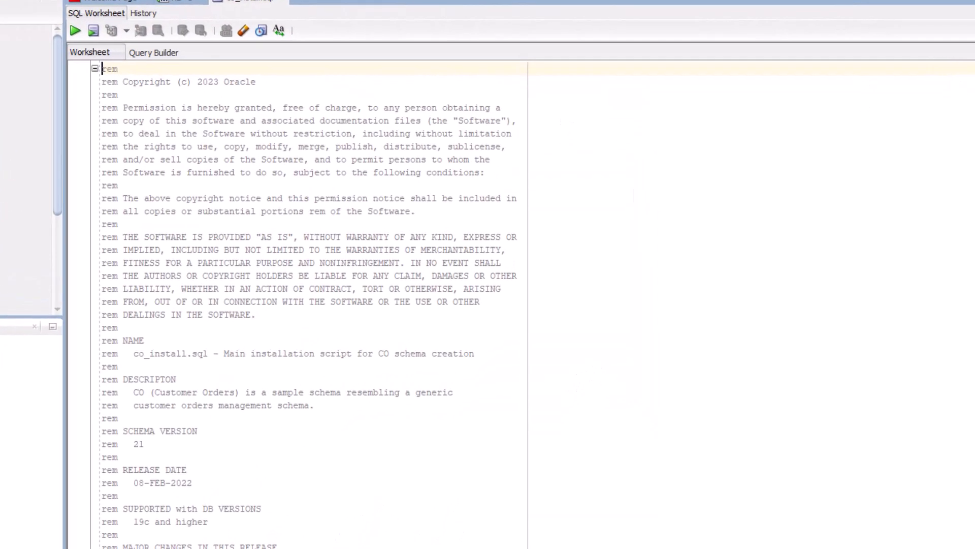
Insert 'ALTER SESSION SET CONTAINER = XEPDB1;' on a new line below WHENEVER SQLERROR in co_install.sql.
scroll(309, 305, down, 12)
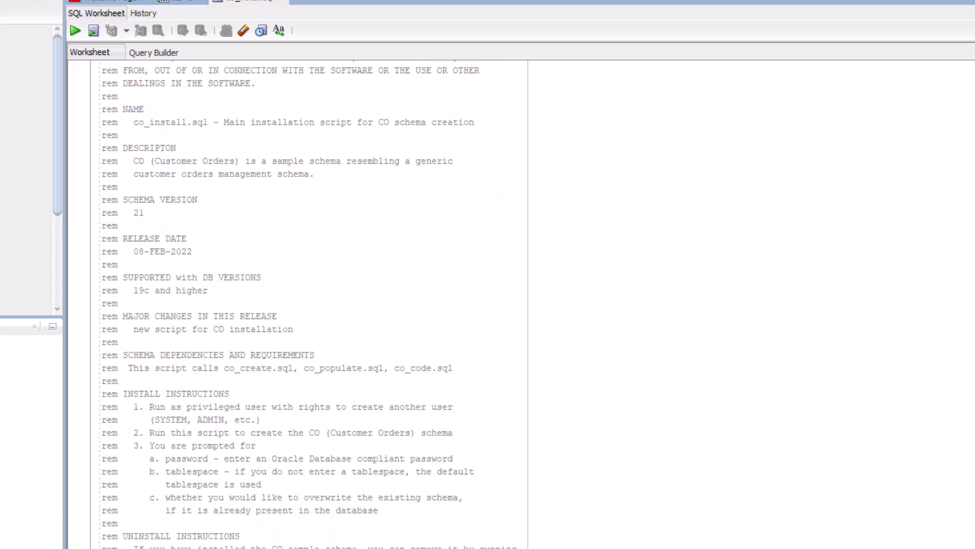
scroll(310, 305, down, 4)
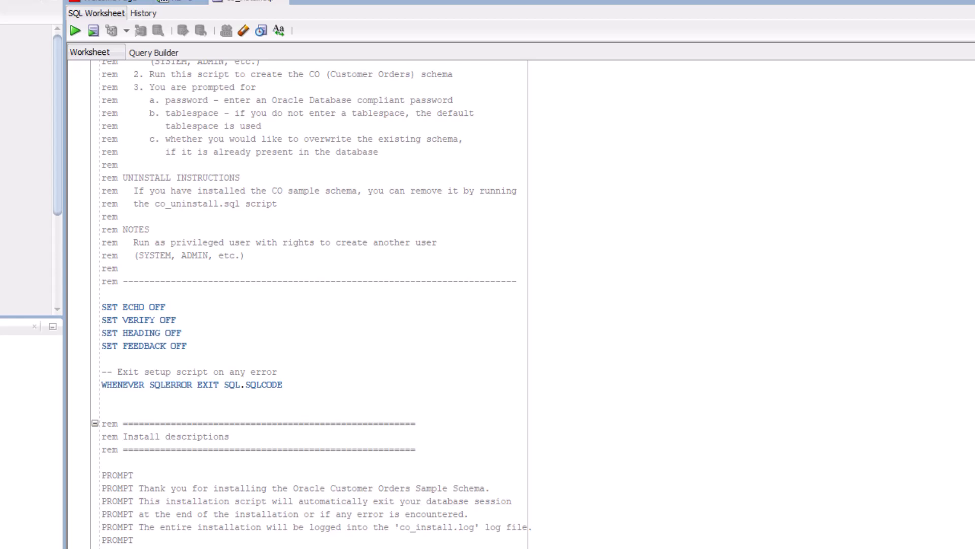
scroll(310, 305, down, 4)
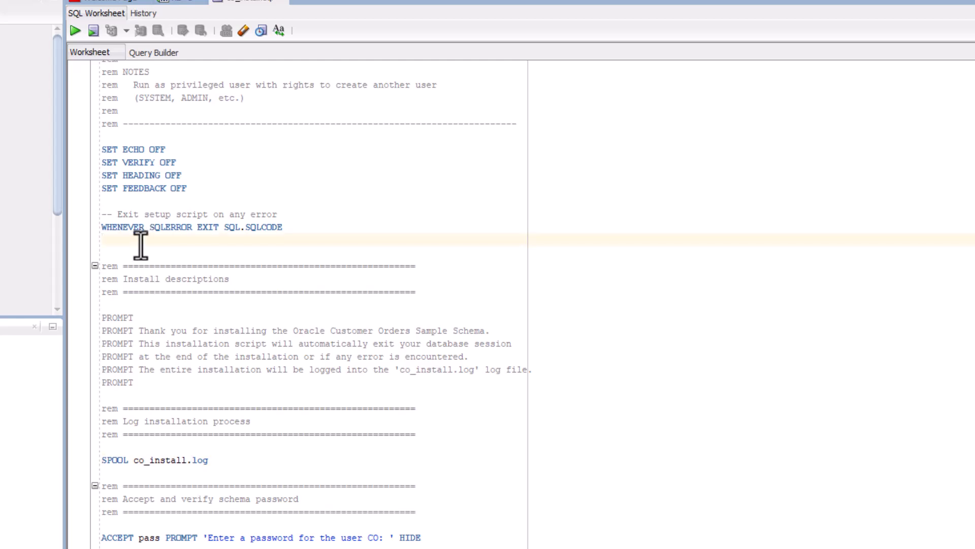
key(Return)
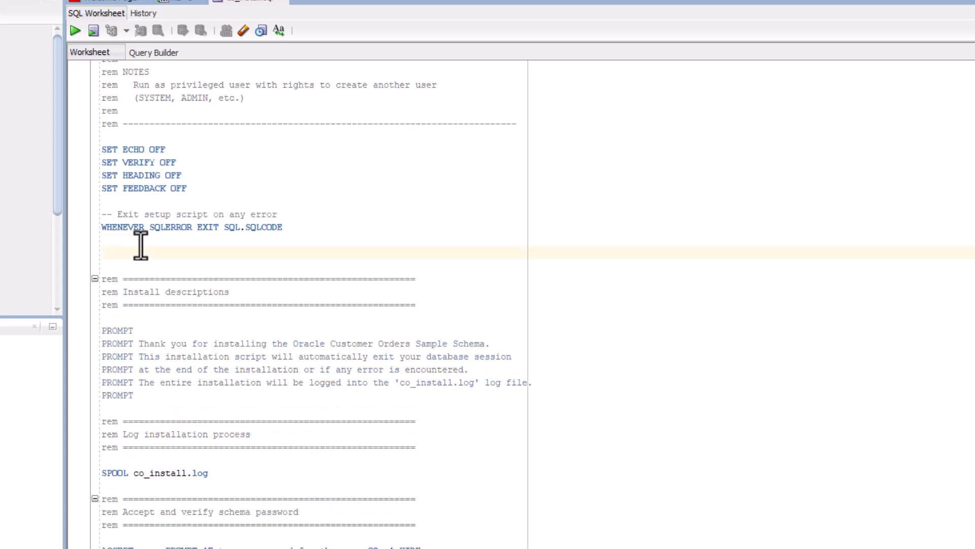
text(AL)
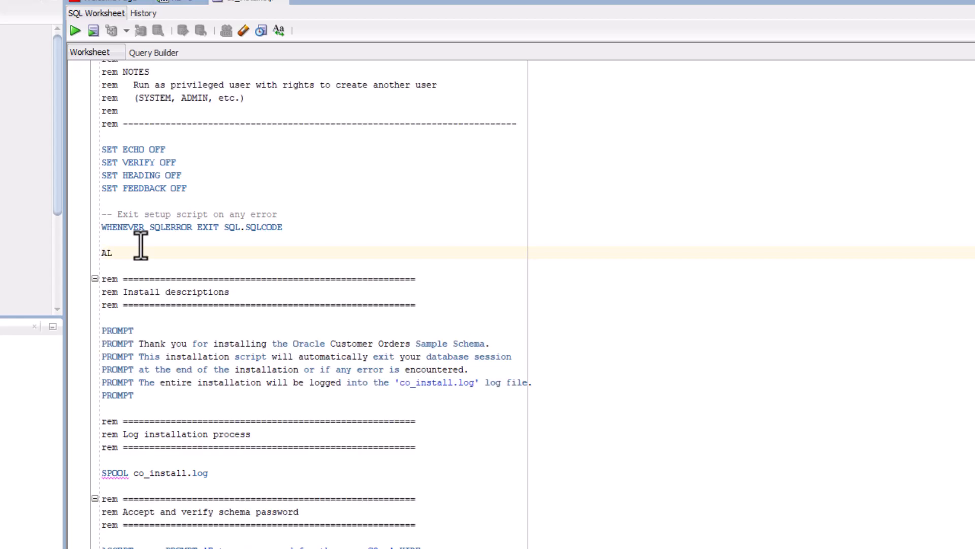
text(TER SESSION SET CONTAINER)
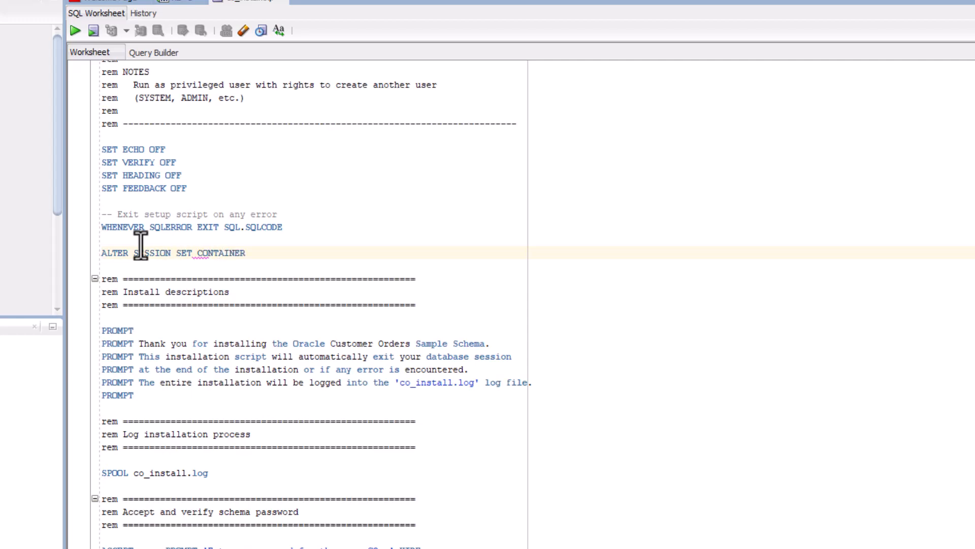
text( = XEPDB1)
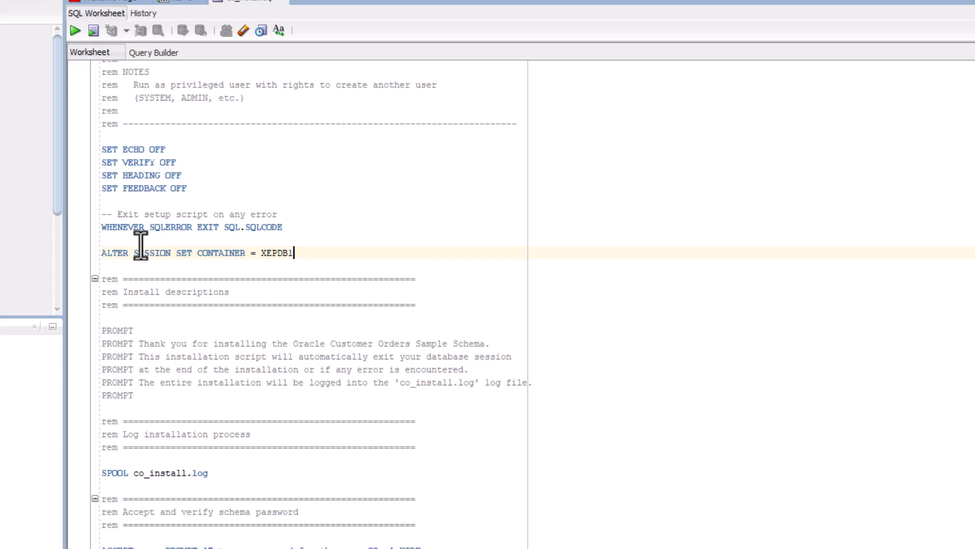
text(;)
Run co_install.sql on XE with a CO password, USERS tablespace and YES to overwrite, then review output.
click(92, 33)
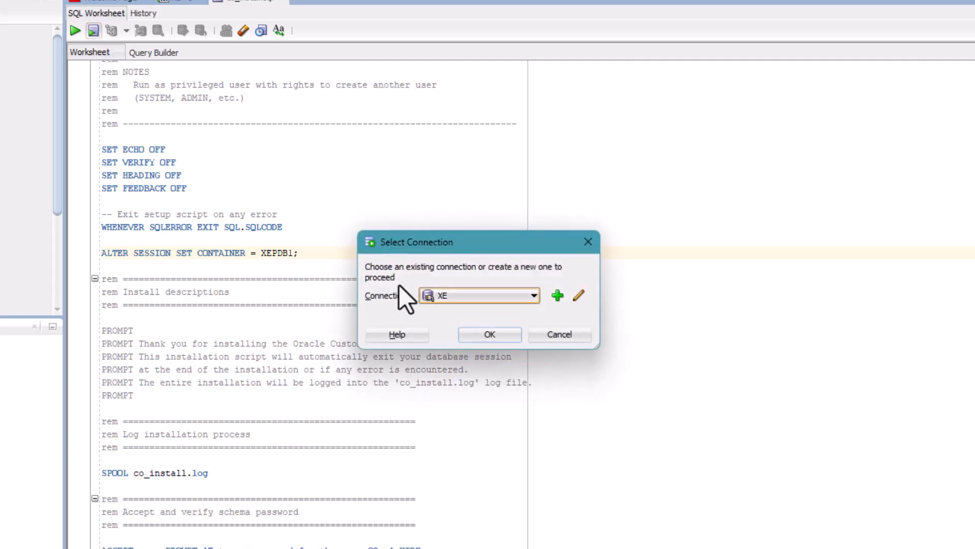
click(481, 337)
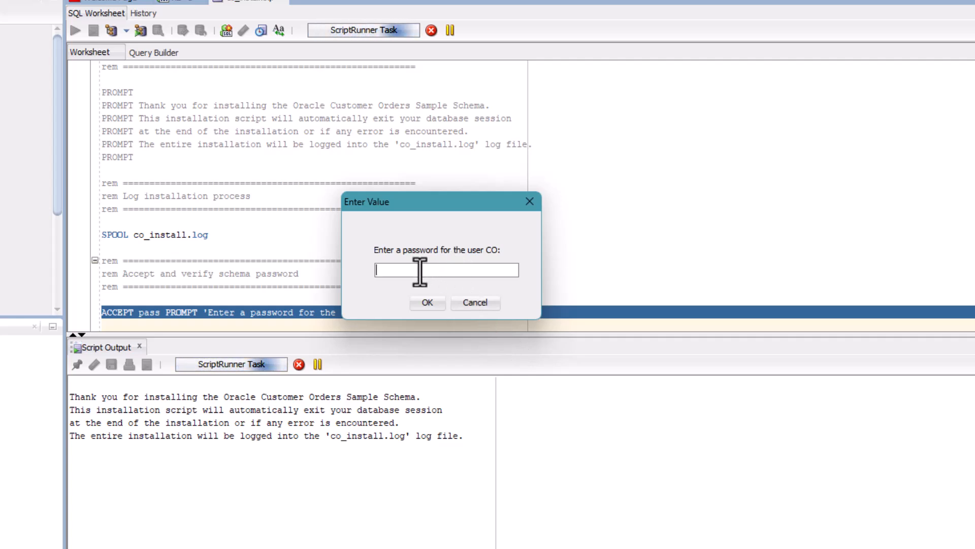
text(******)
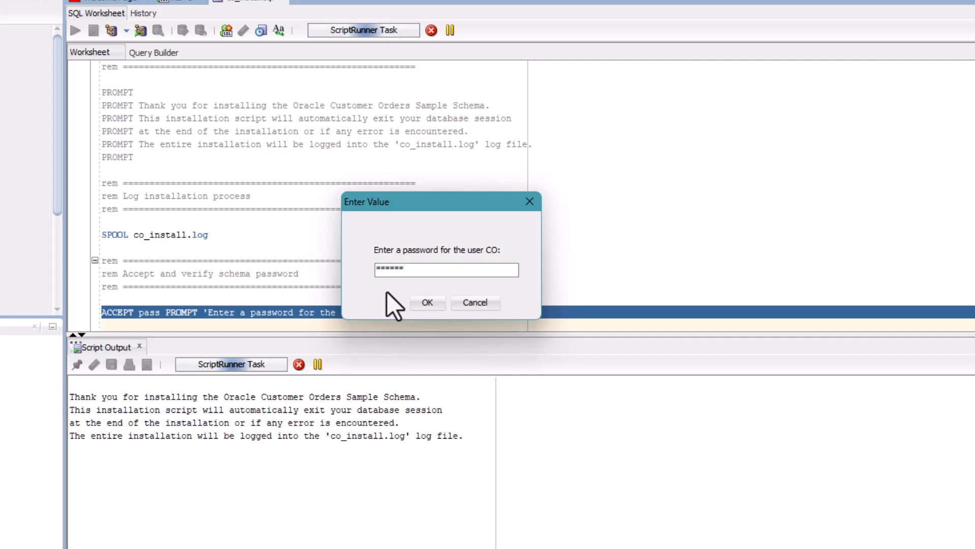
click(429, 303)
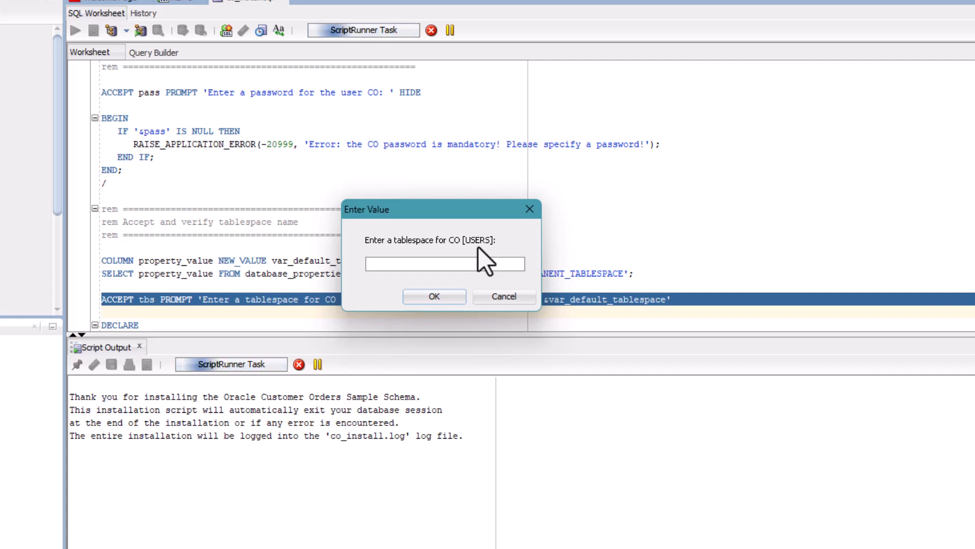
click(431, 302)
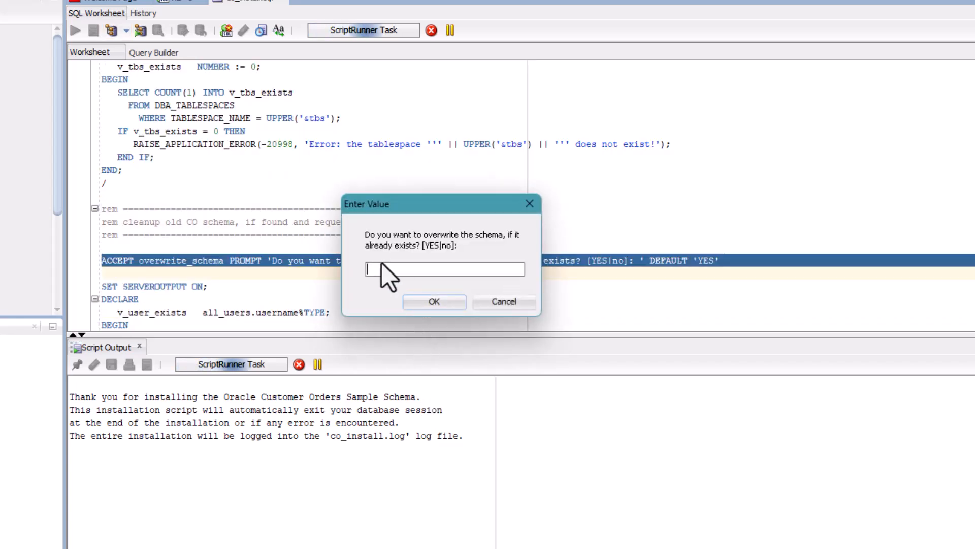
text(YES)
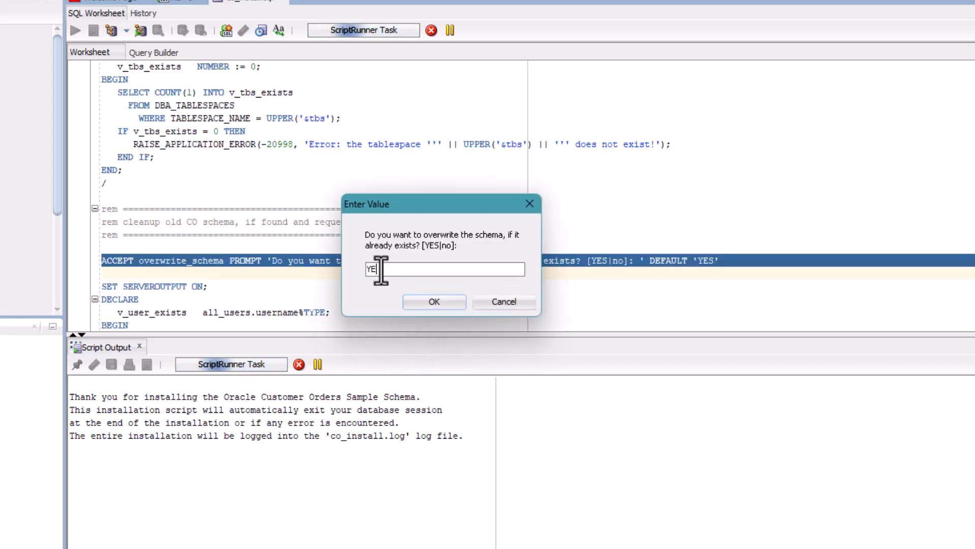
click(418, 305)
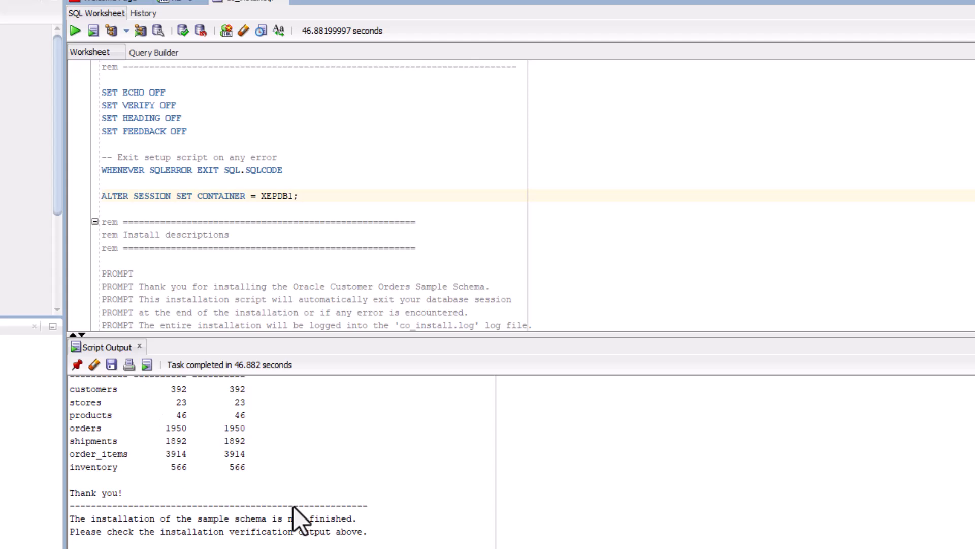
scroll(277, 496, up, 10)
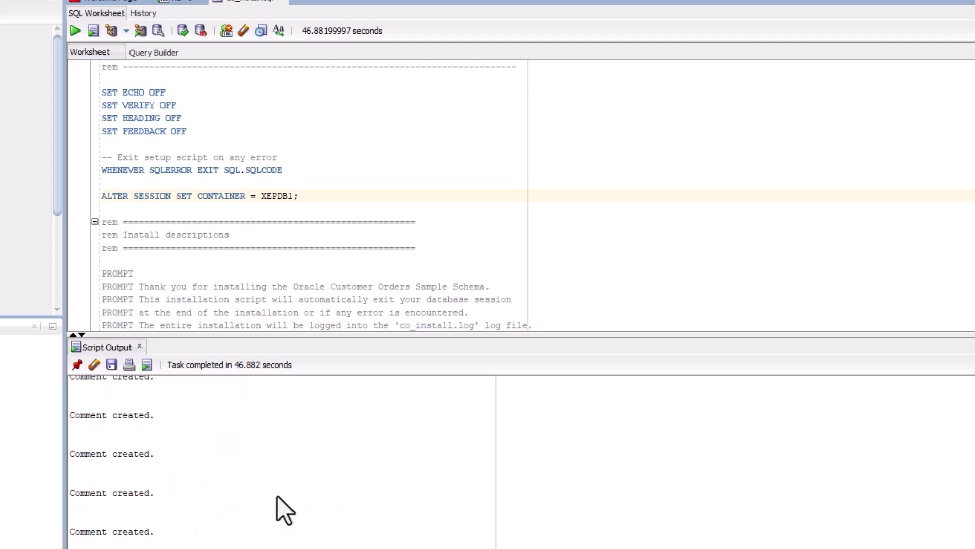
scroll(278, 496, down, 10)
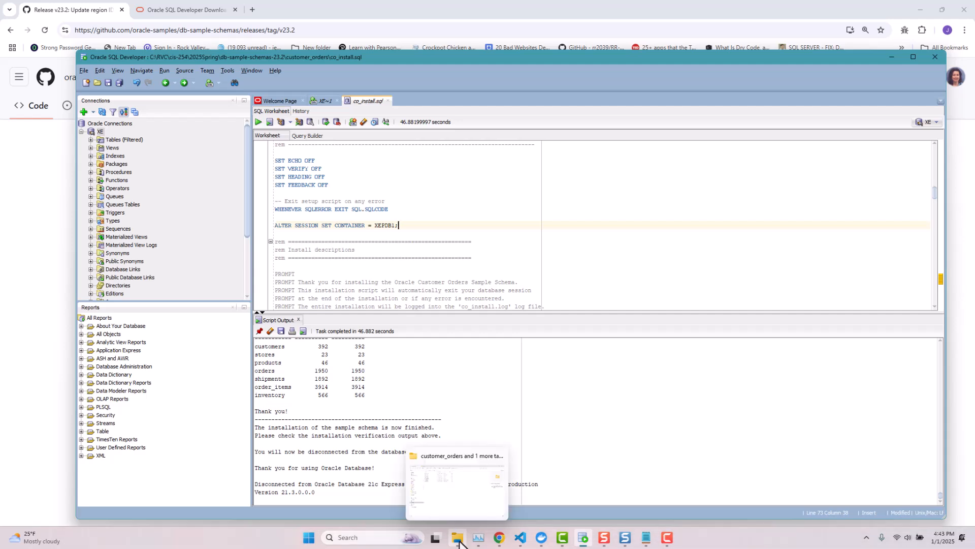
click(459, 543)
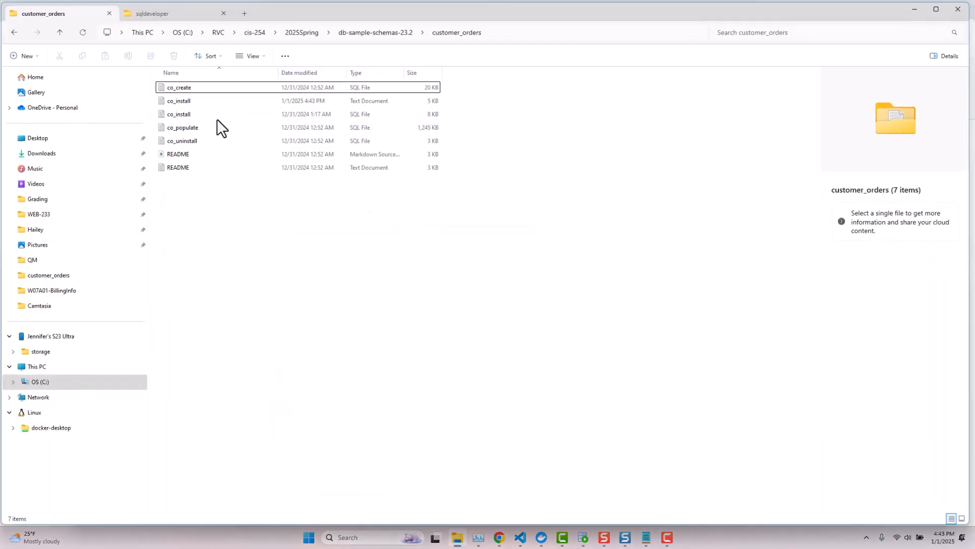
click(191, 103)
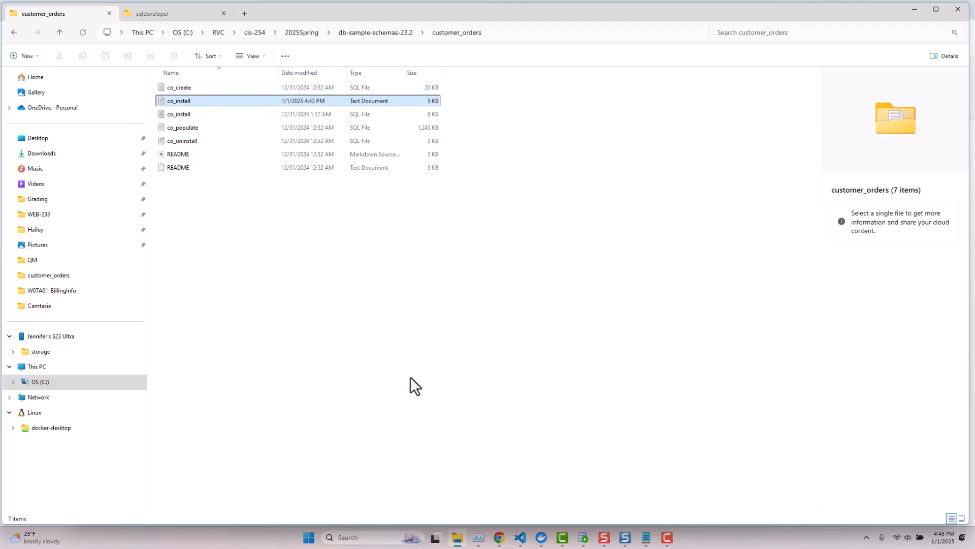
double_click(211, 101)
right_click(186, 106)
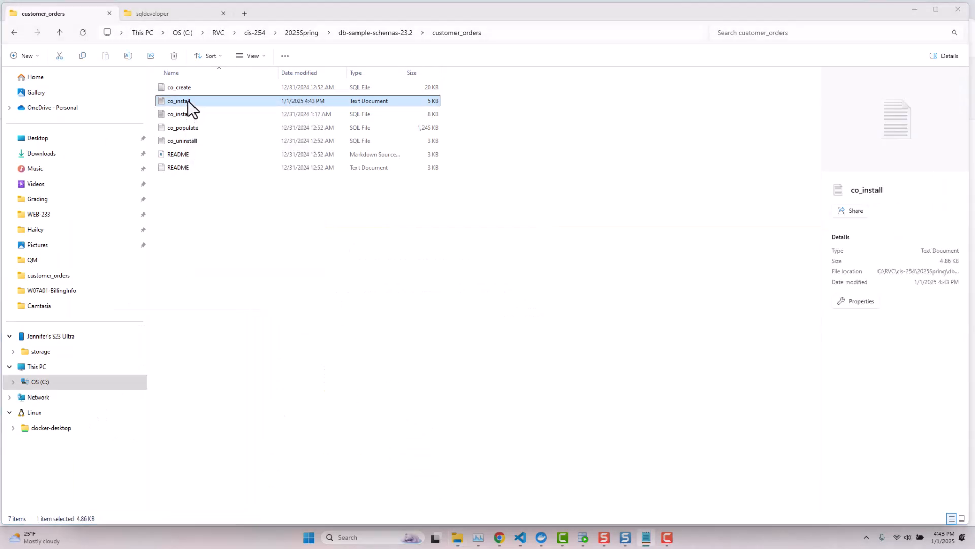
right_click(188, 99)
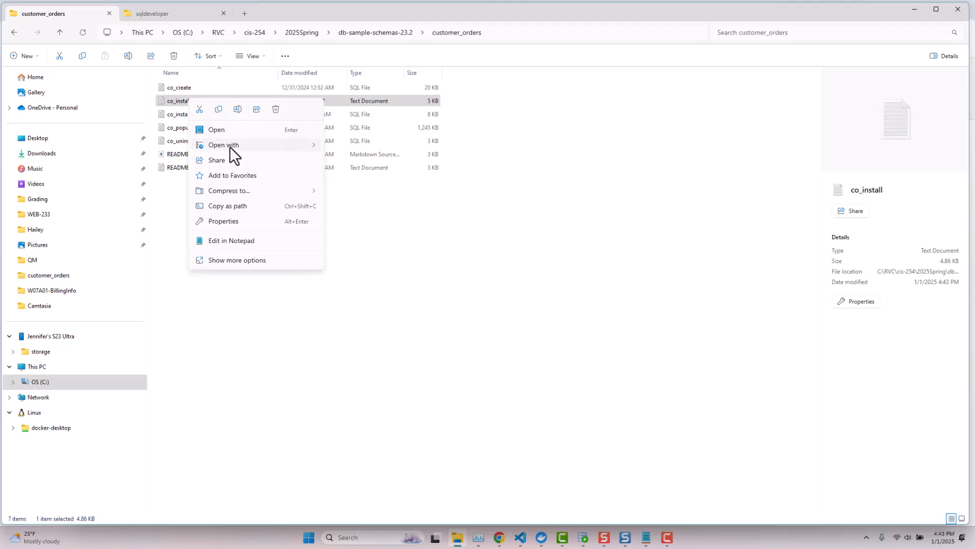
mouse_move(244, 145)
click(355, 148)
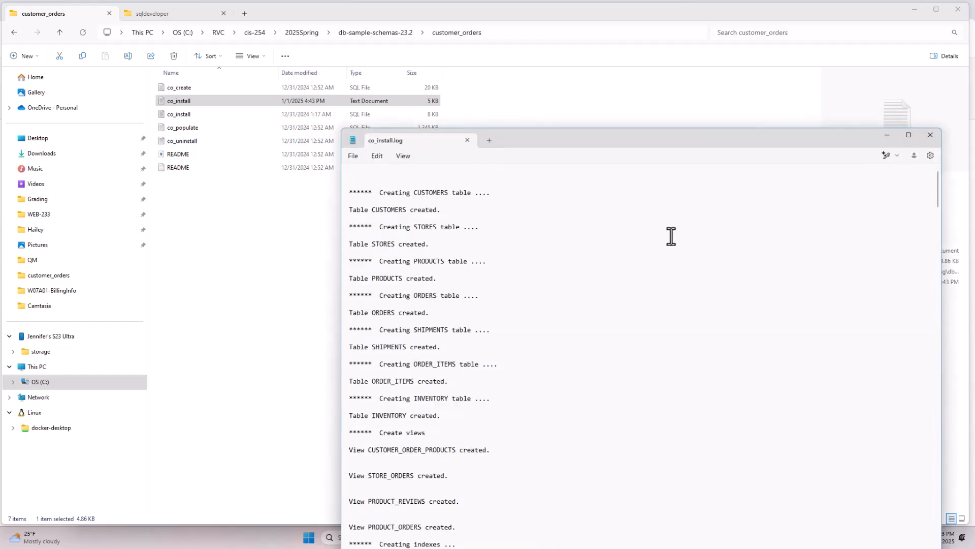
drag(592, 136, 499, 48)
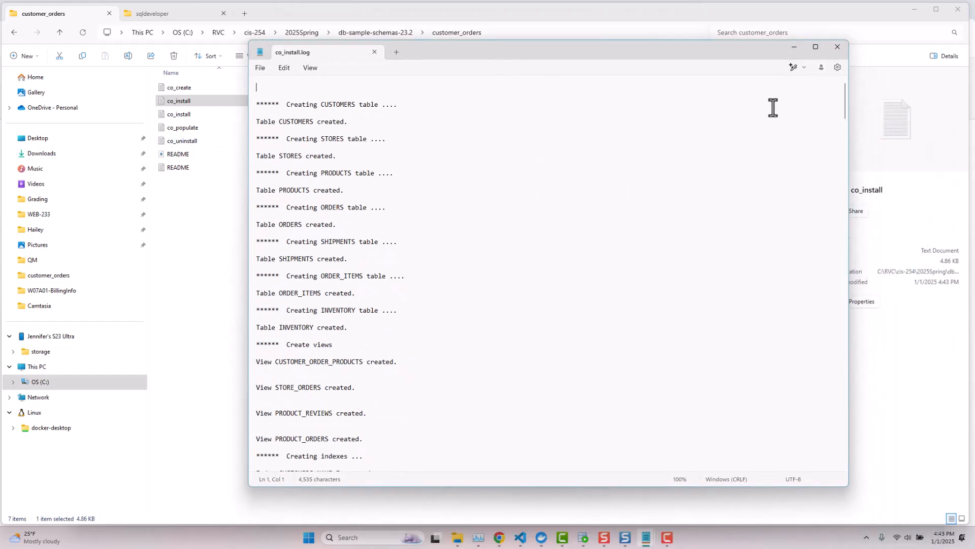
drag(846, 91, 791, 72)
click(837, 46)
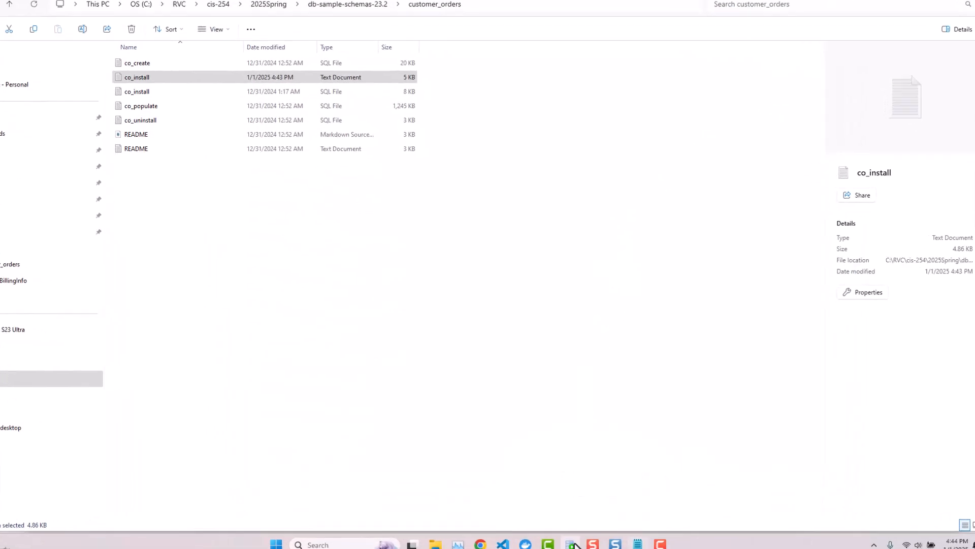
Close the co_install.sql worksheet, answering its save prompt.
click(570, 545)
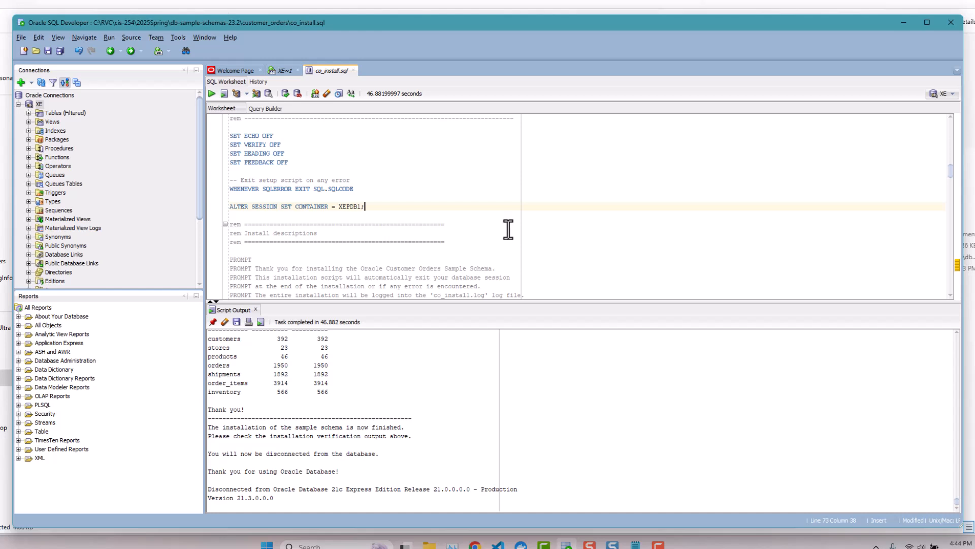
click(354, 70)
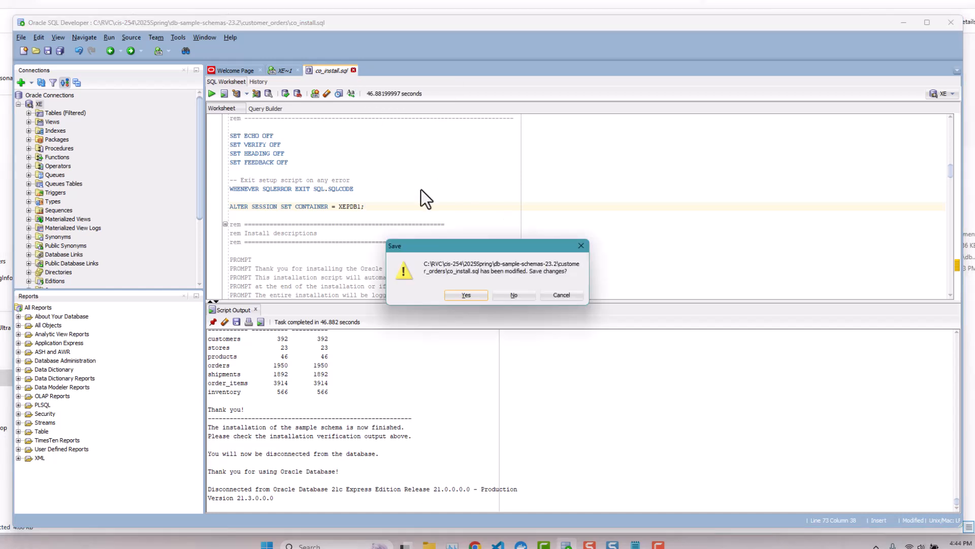
click(465, 294)
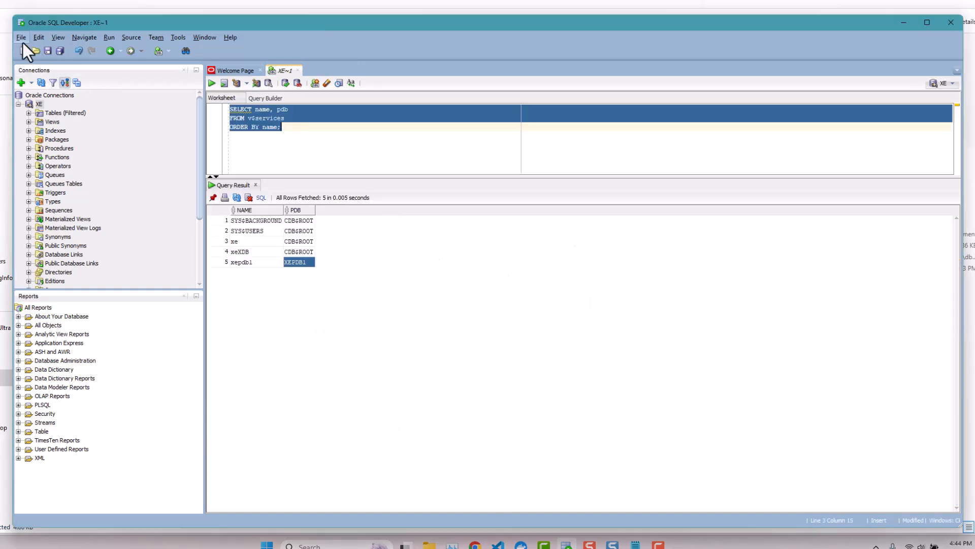
Open hr_install.sql from db-sample-schemas-23.2\human_resources.
click(21, 37)
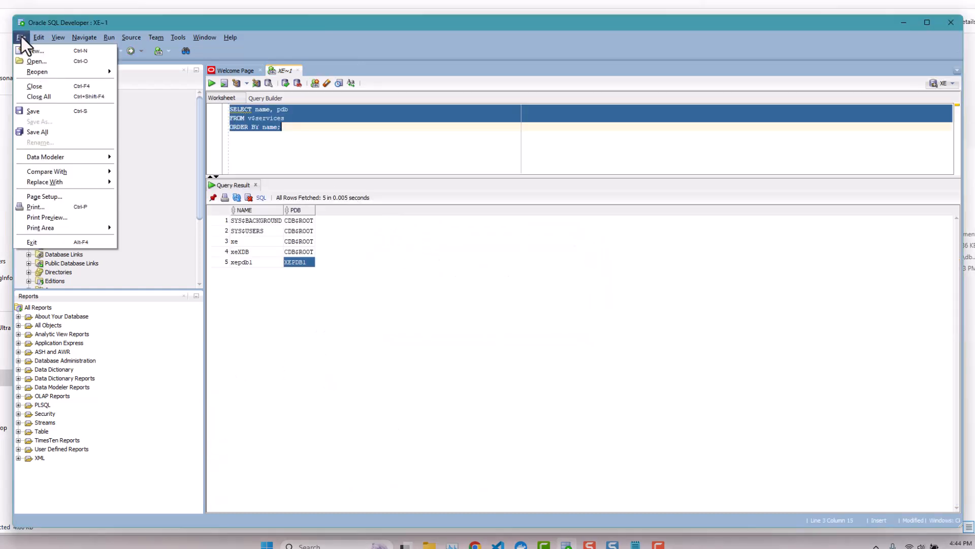
click(30, 61)
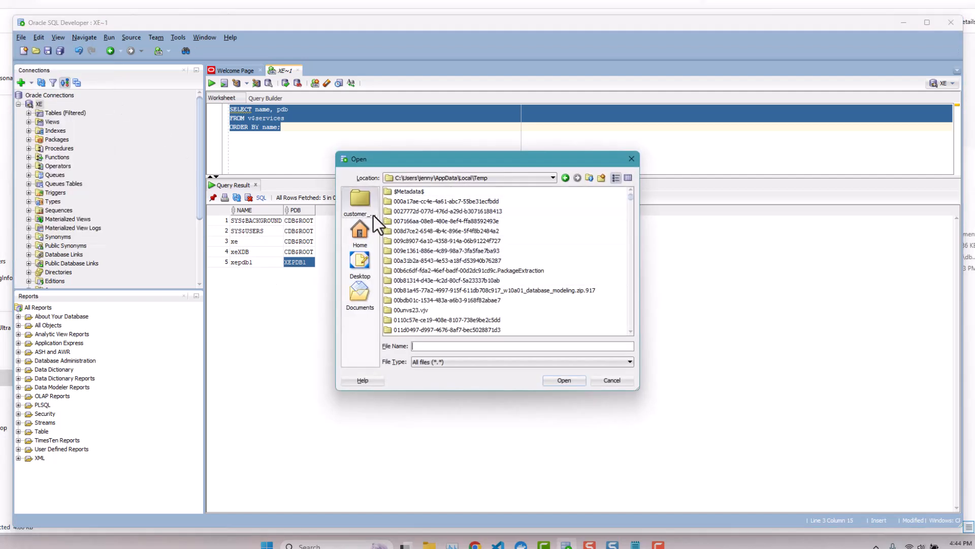
click(355, 191)
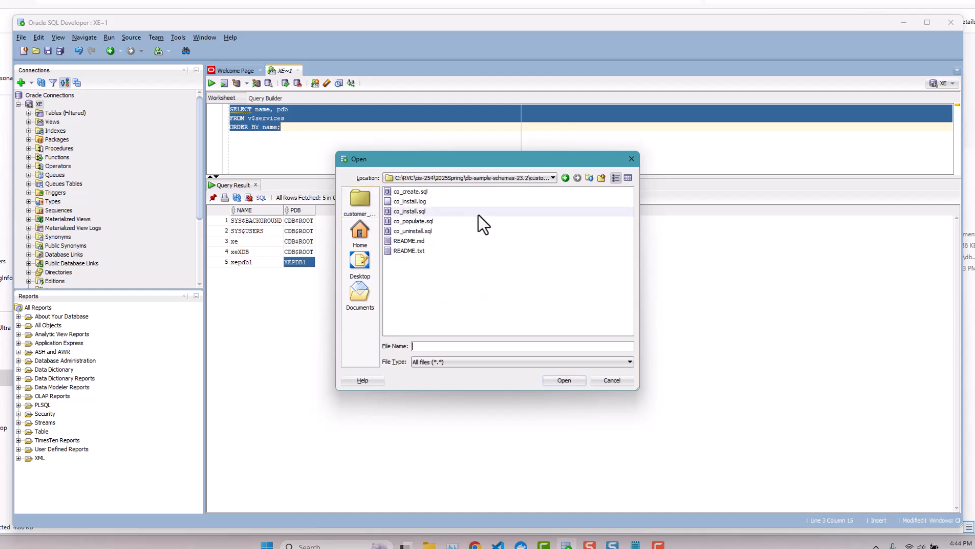
click(554, 178)
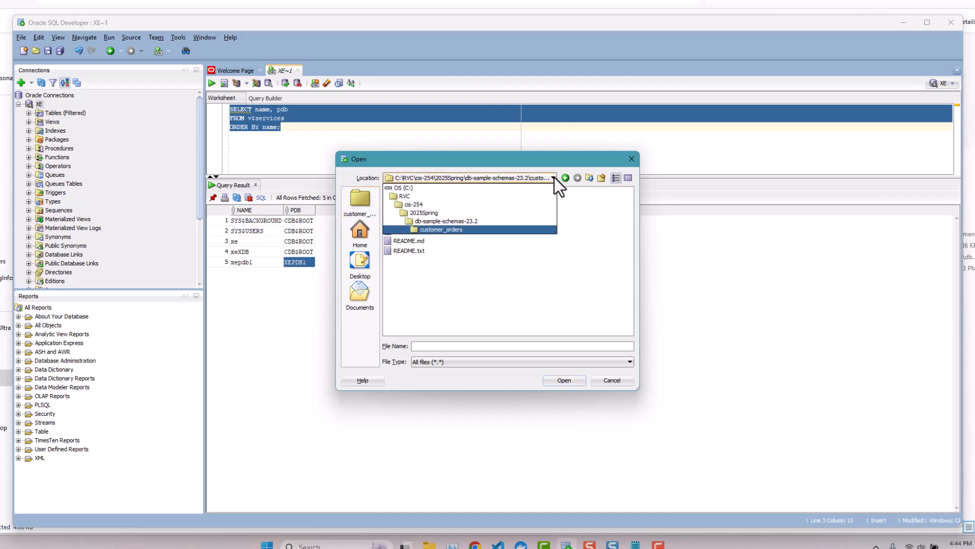
click(461, 220)
double_click(423, 201)
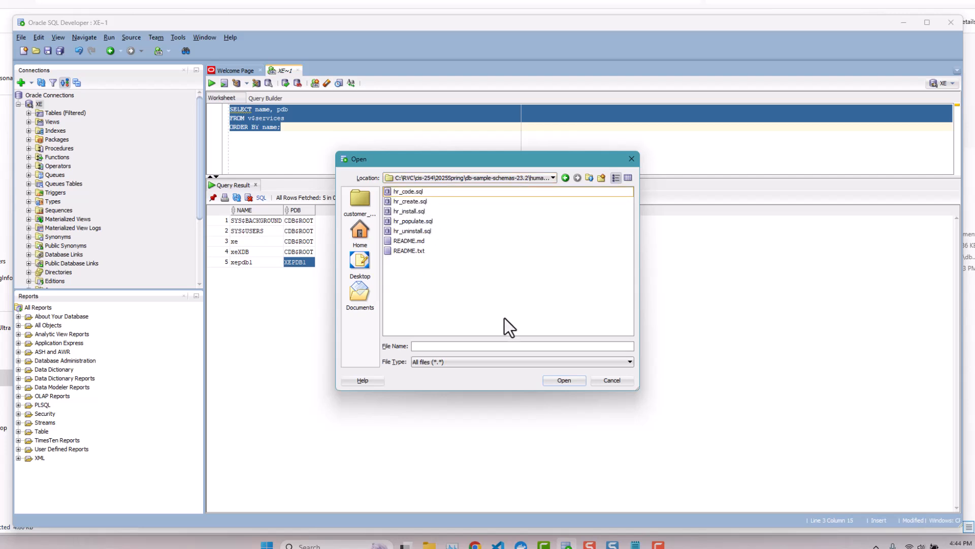
click(409, 211)
click(566, 380)
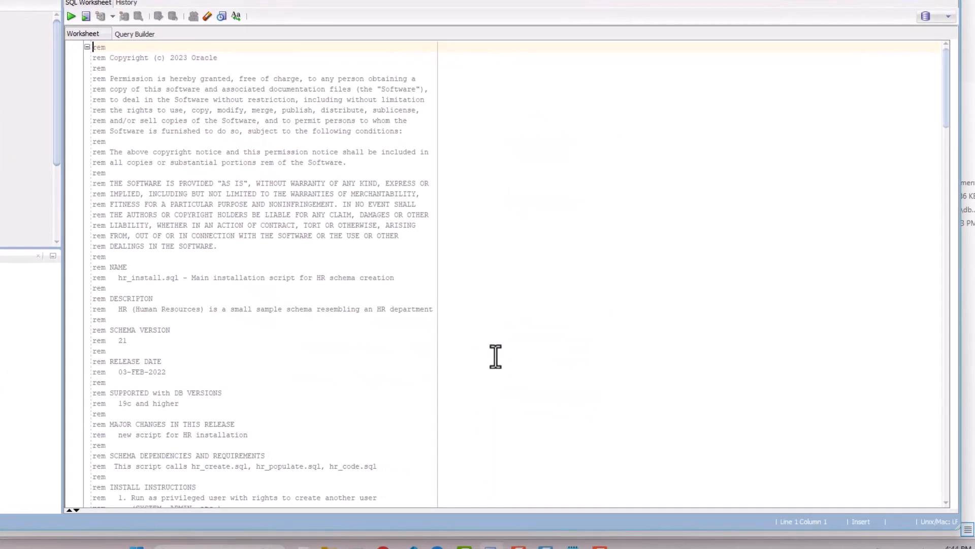
Insert 'ALTER SESSION SET CONTAINER = XEPDB1;' on a new line below WHENEVER SQLERROR in hr_install.sql.
drag(946, 68, 934, 161)
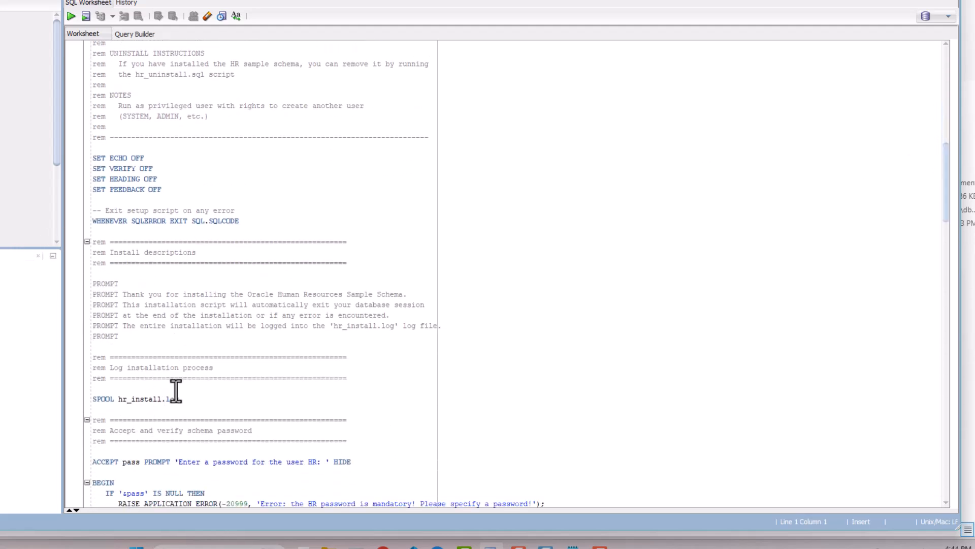
click(274, 223)
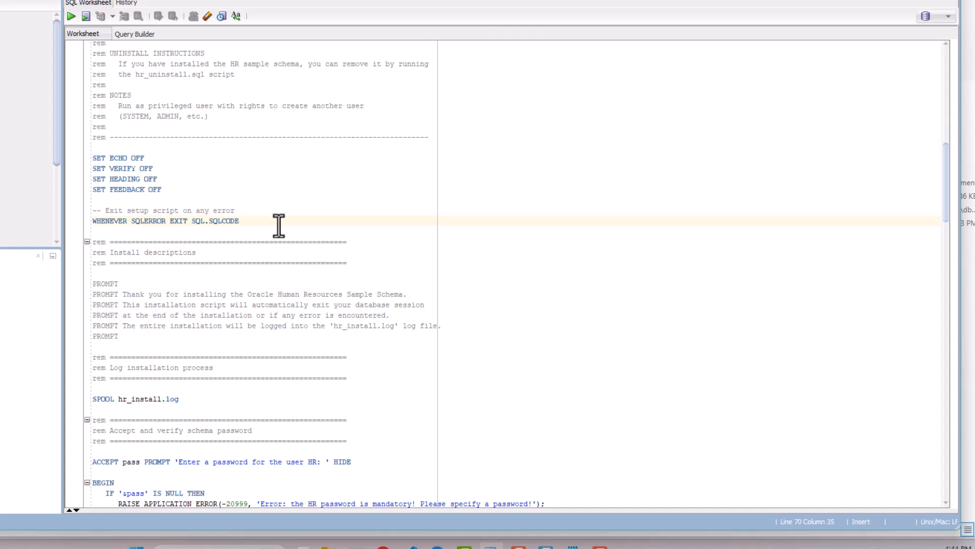
key(Return)
key(Return)
text(A)
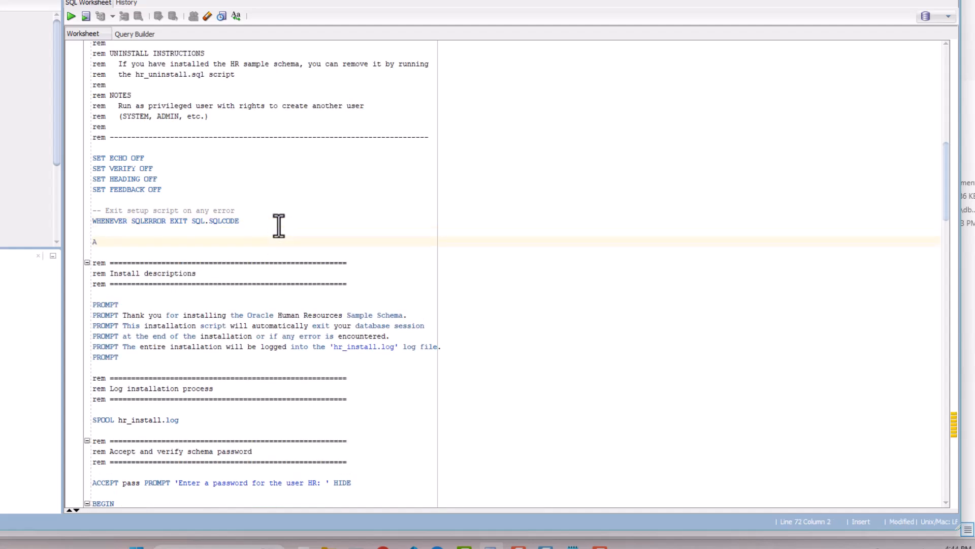
text(LTER SESSION SET CONTAINER)
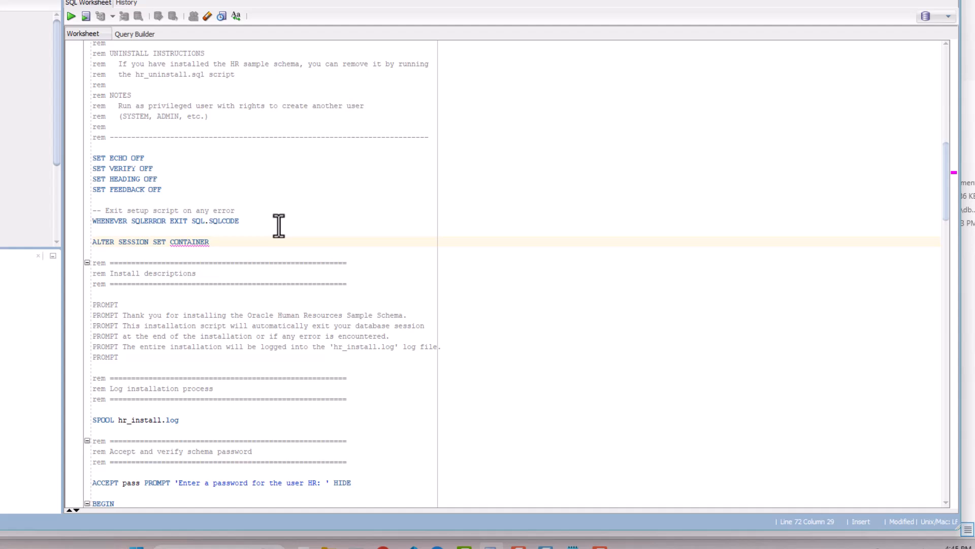
text( = XEP)
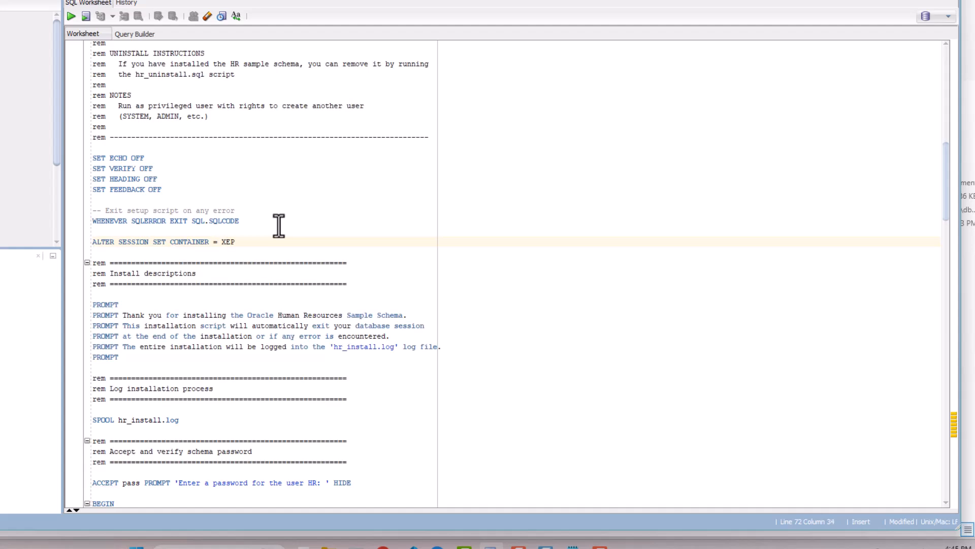
text(DB1;)
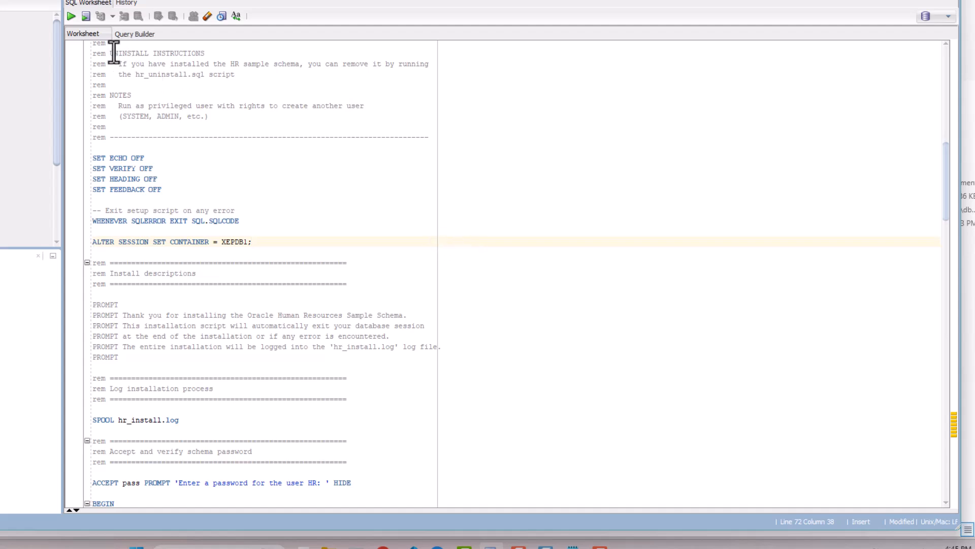
Run hr_install.sql on XE, entering the HR password, USERS tablespace and YES to overwrite.
click(85, 18)
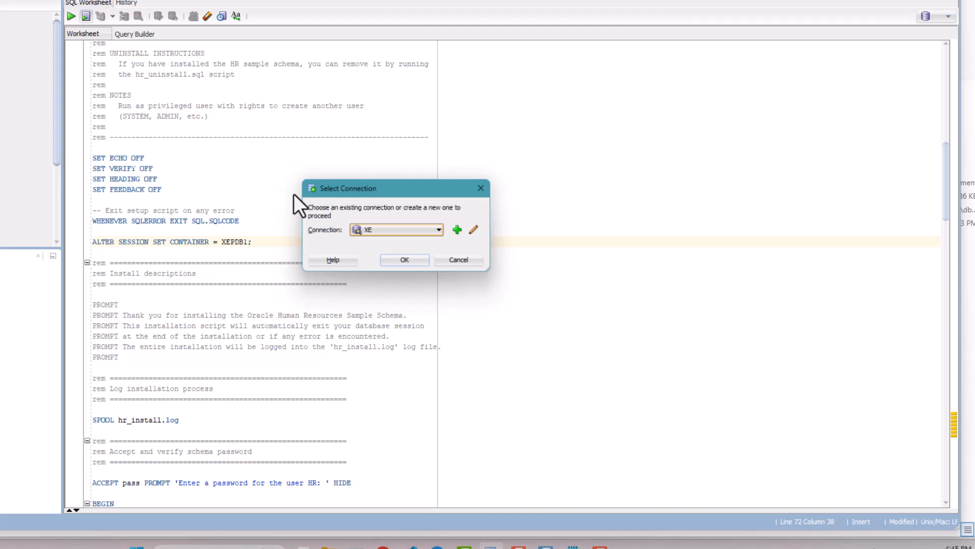
click(400, 264)
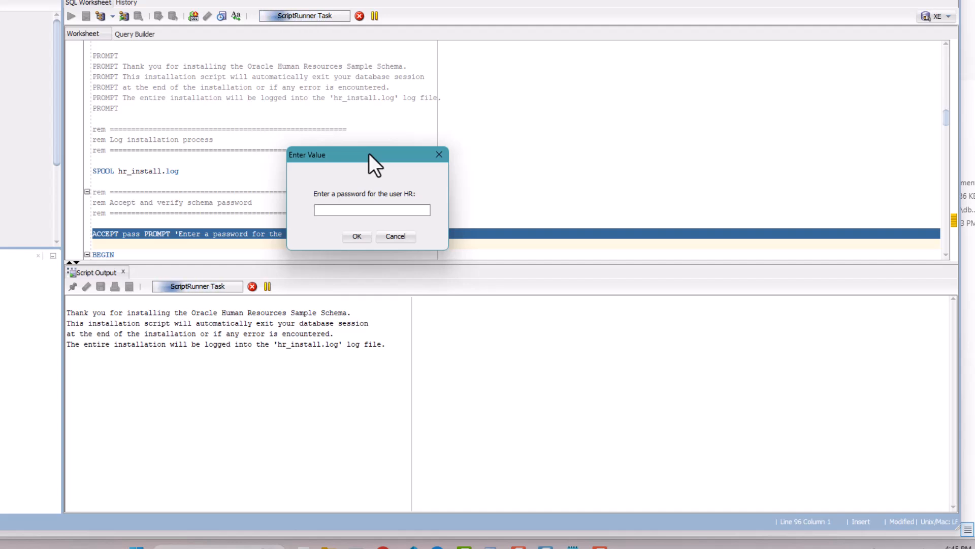
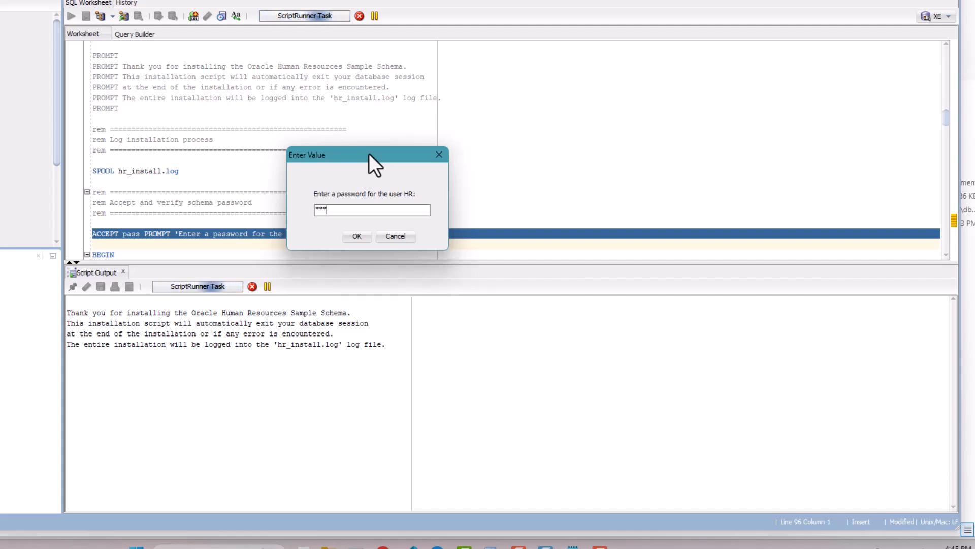
click(362, 239)
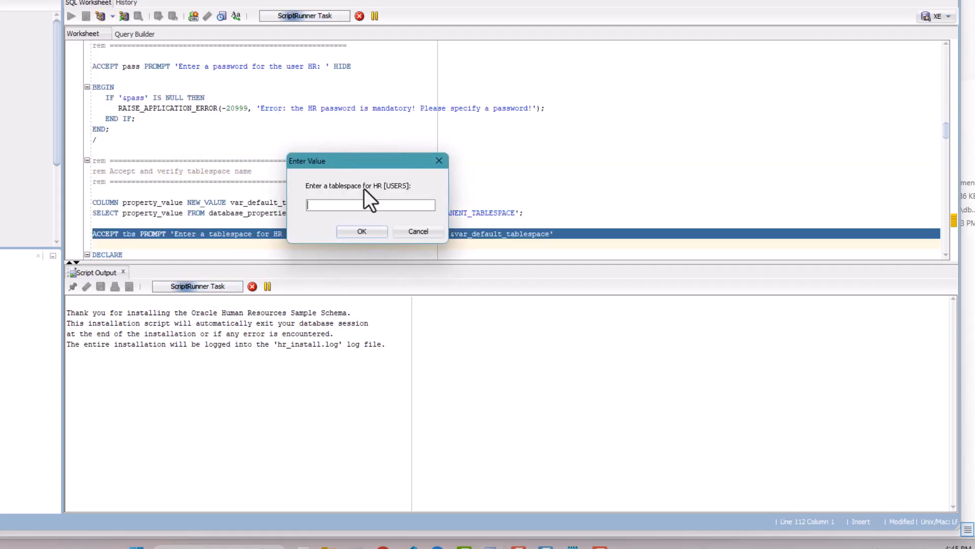
click(361, 232)
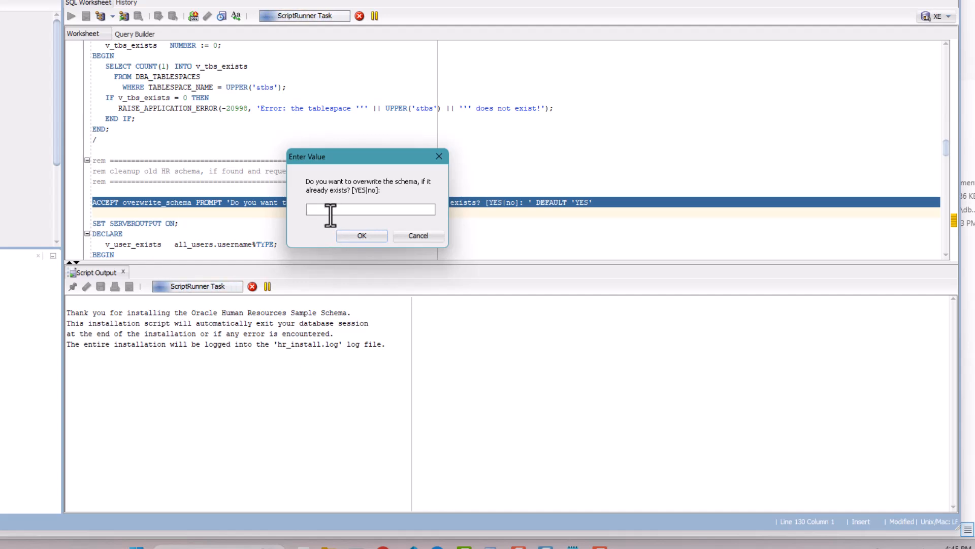
text(YES)
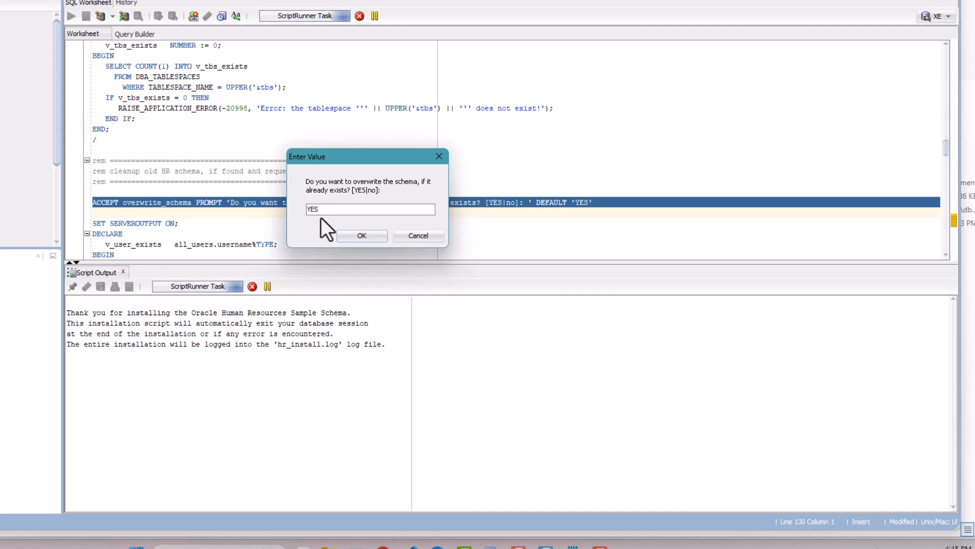
click(361, 235)
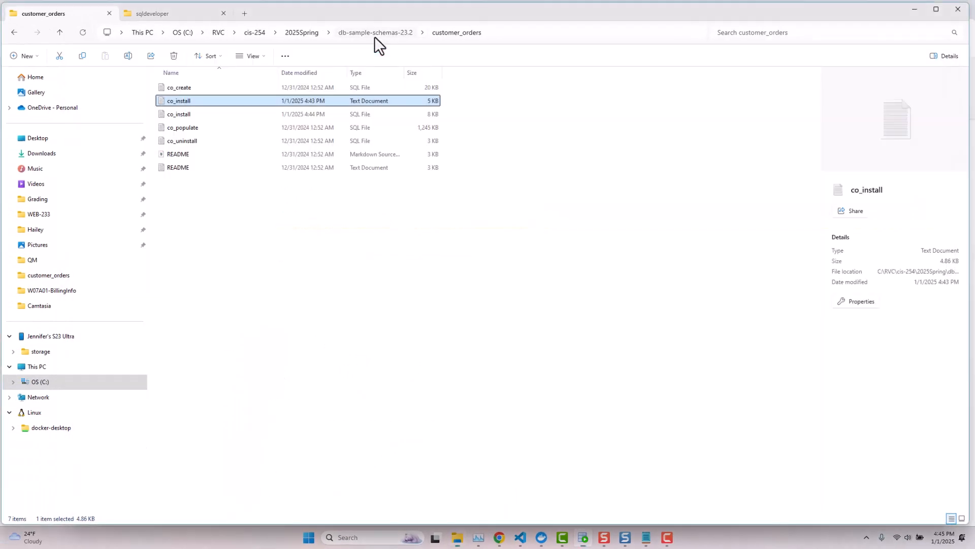
Check the human_resources folder for the new 4 KB hr_install log, then return to SQL Developer.
click(374, 34)
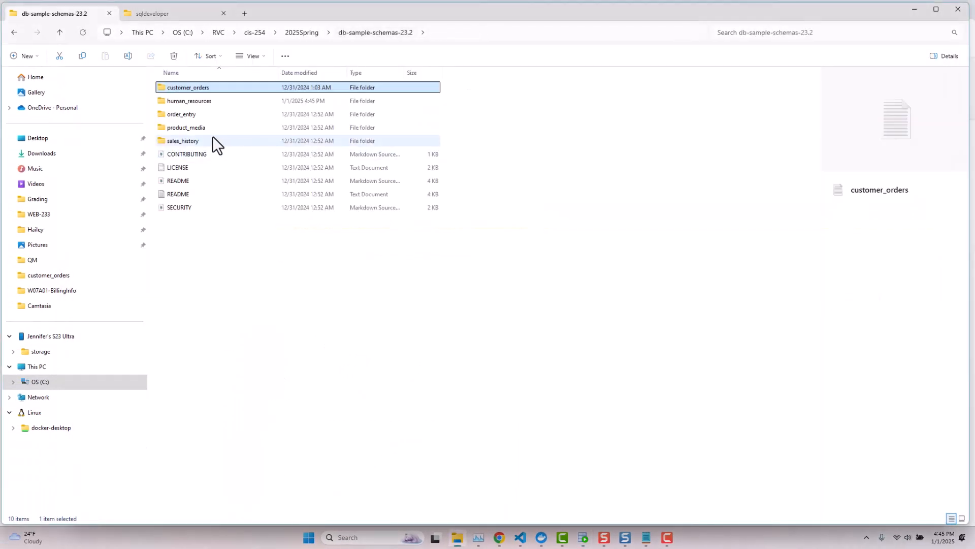
double_click(191, 105)
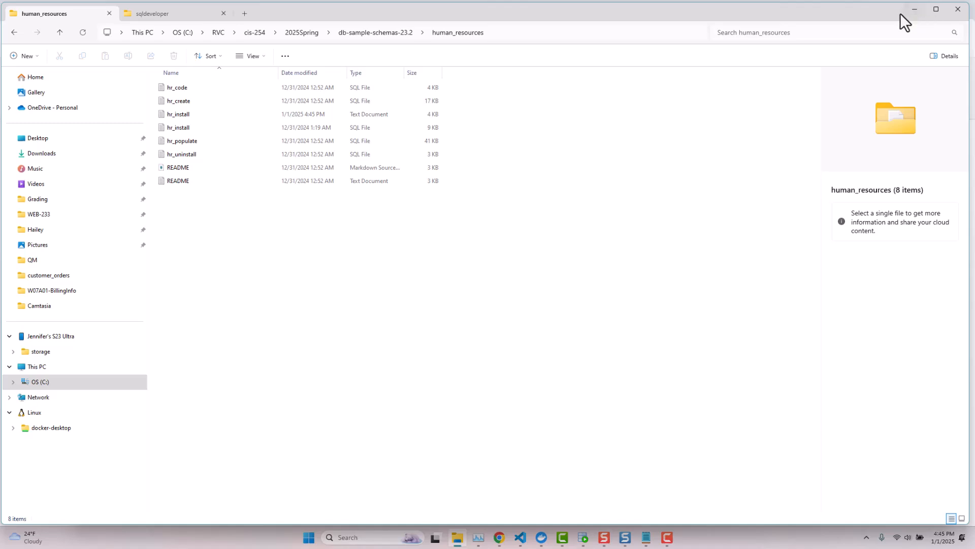
click(583, 536)
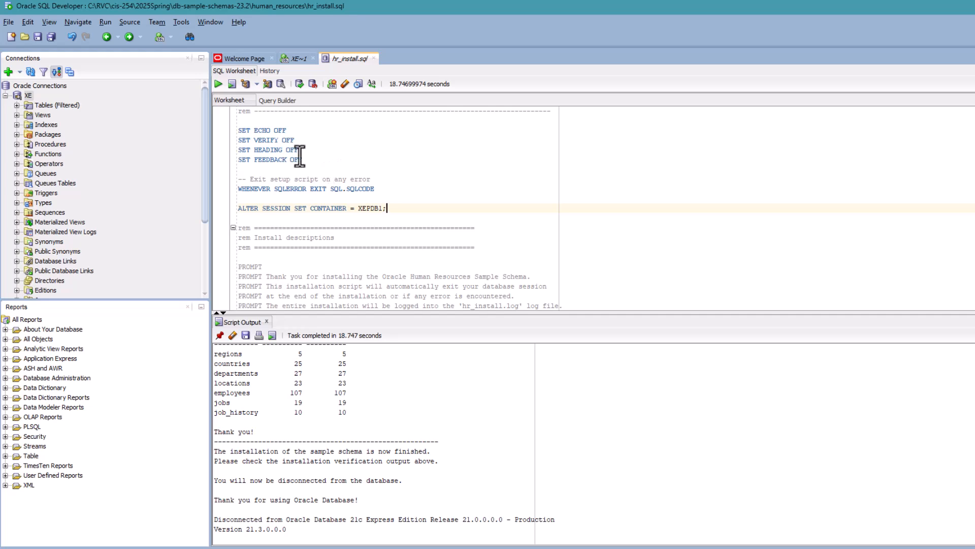
Start a new connection named CO with username CO and the CO account password.
click(8, 72)
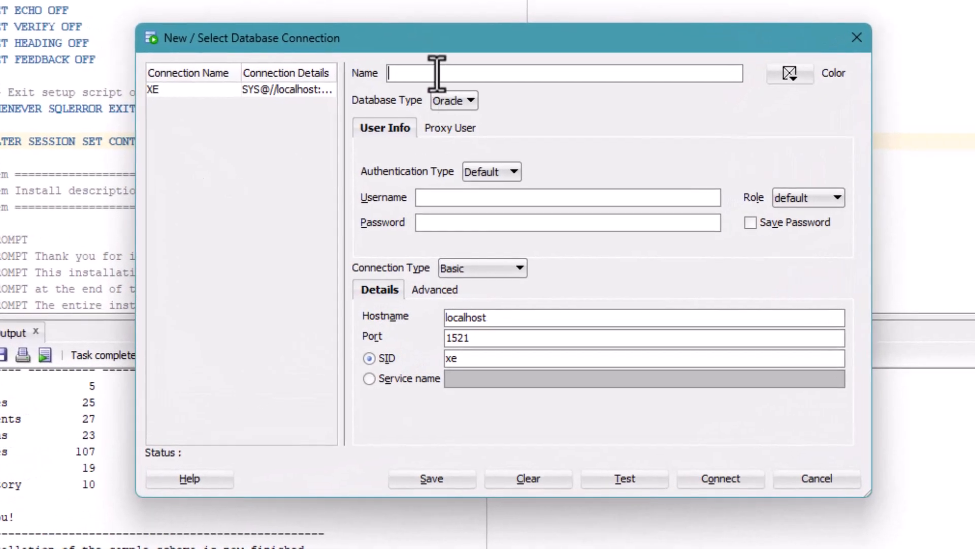
text(CO)
click(418, 196)
text(CO)
click(443, 220)
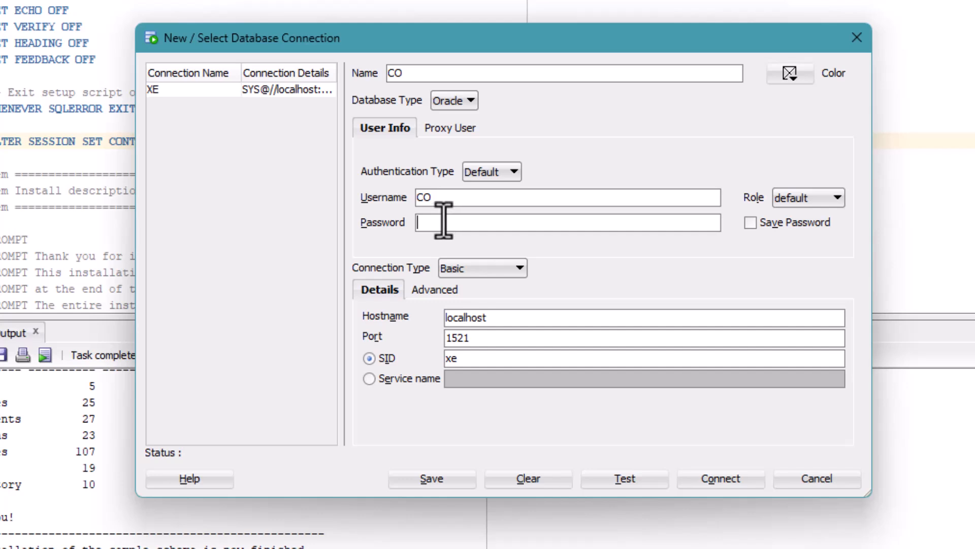
Point the connection at service name XEPDB1 on port 11521.
click(370, 378)
click(457, 379)
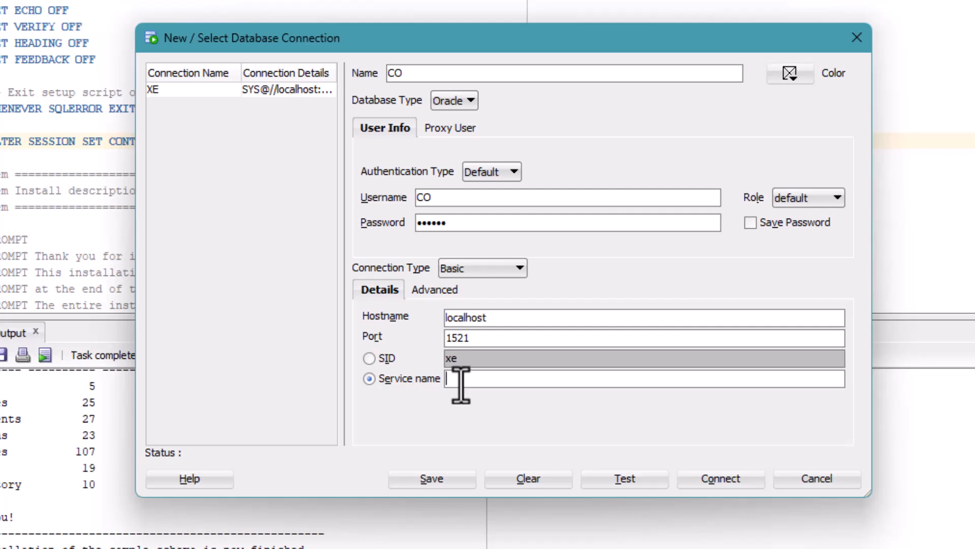
text(XEPDB1)
click(449, 337)
text(1)
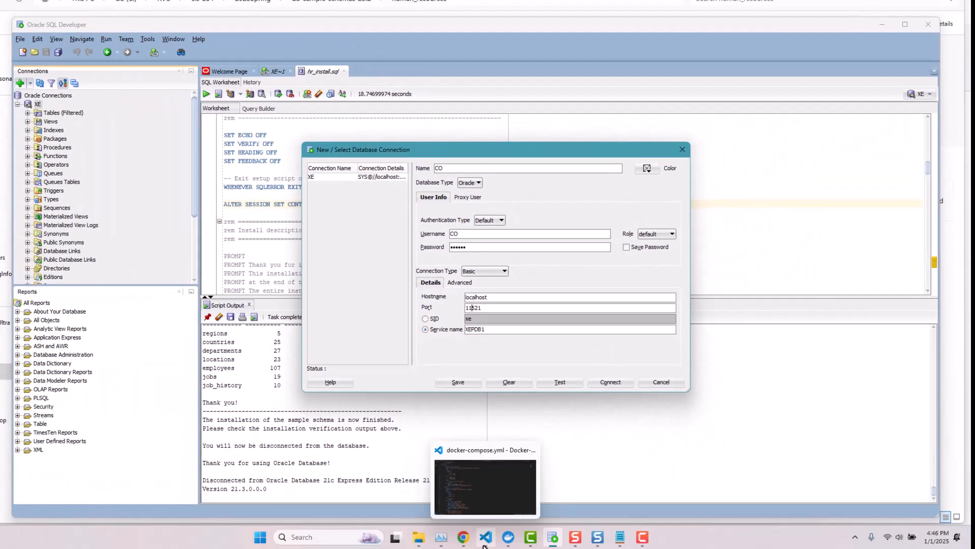
click(485, 537)
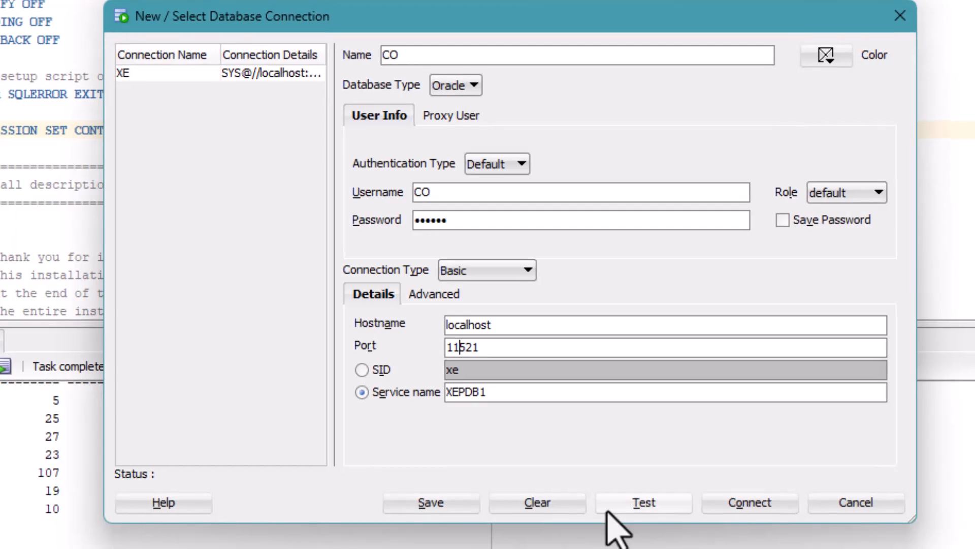
Test the CO connection, save its password, and connect to open a CO worksheet.
click(646, 503)
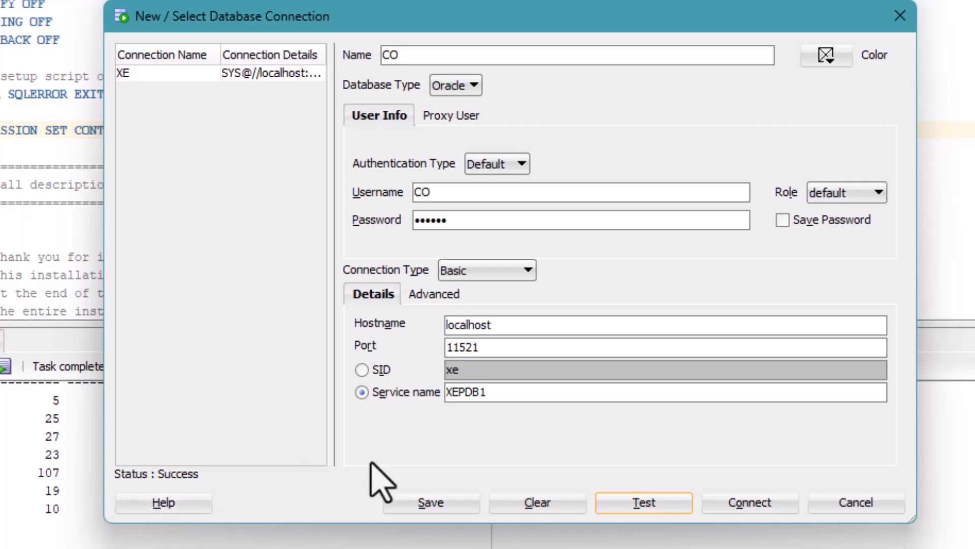
click(780, 223)
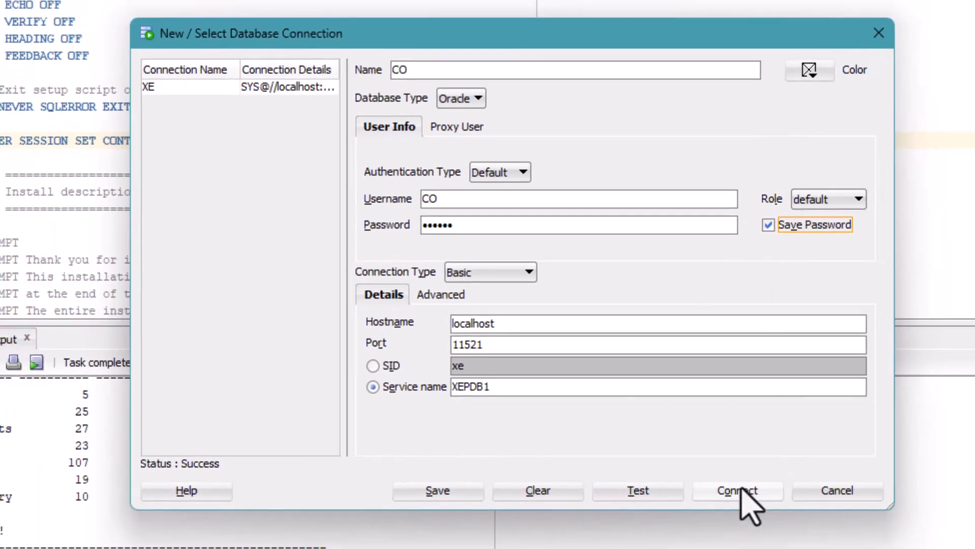
click(750, 502)
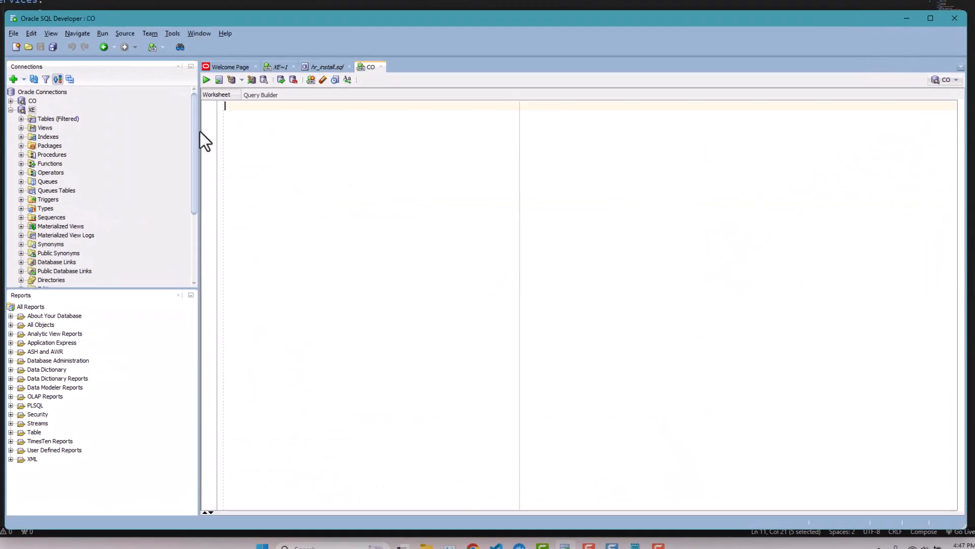
Connect to CO, open the CUSTOMERS table and scroll through its customer IDs, emails and names.
click(10, 110)
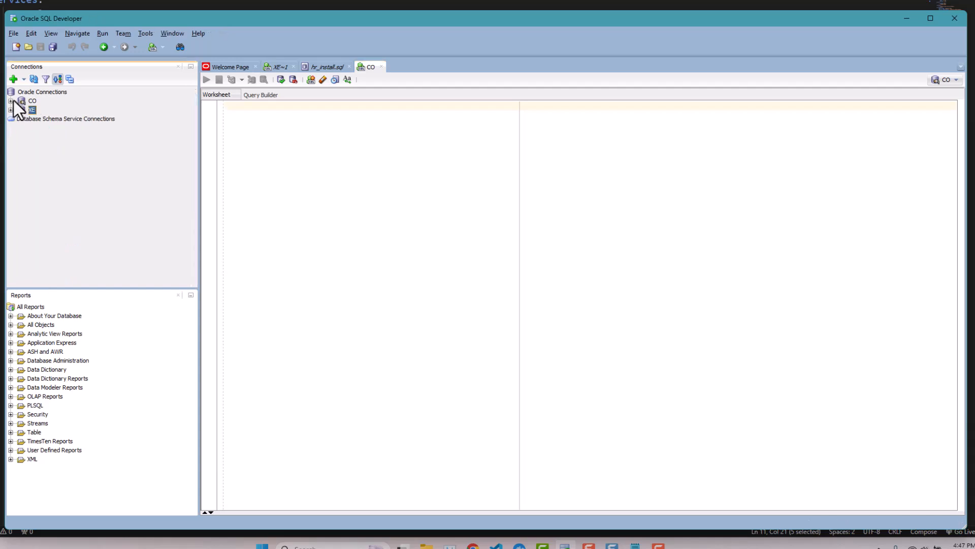
double_click(18, 102)
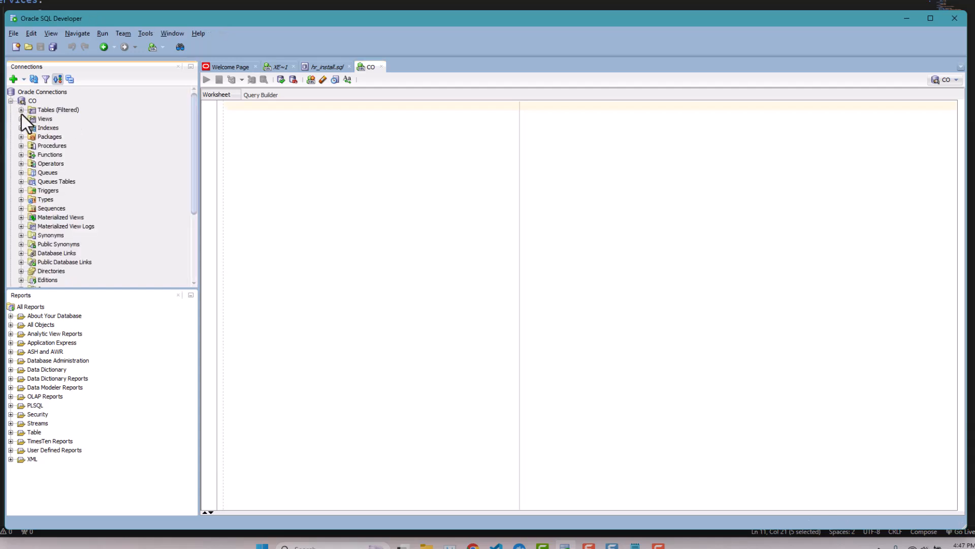
click(20, 111)
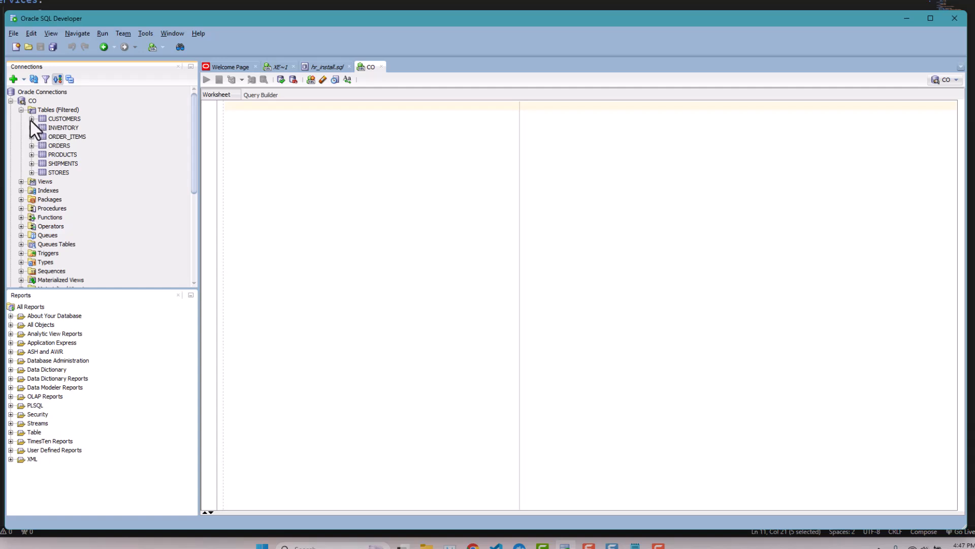
click(30, 121)
click(65, 118)
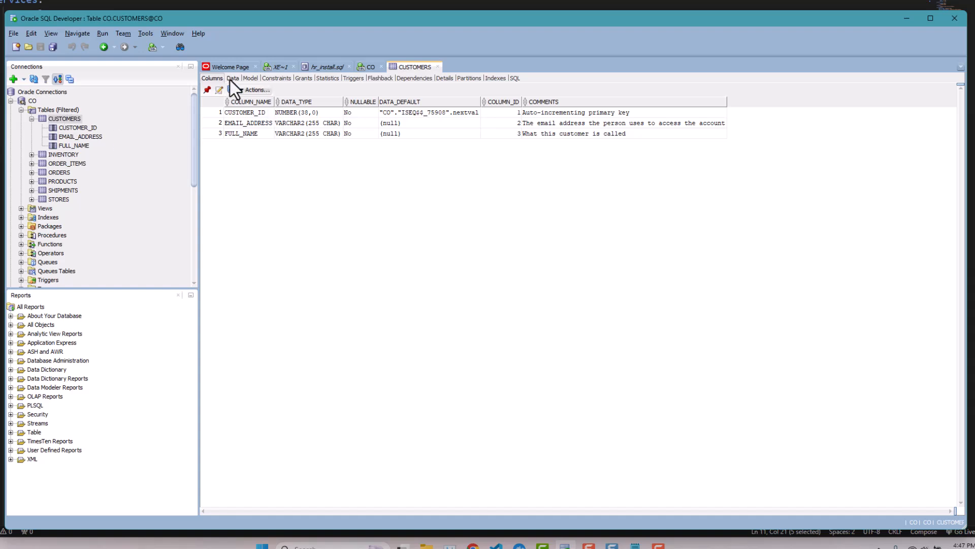
click(231, 79)
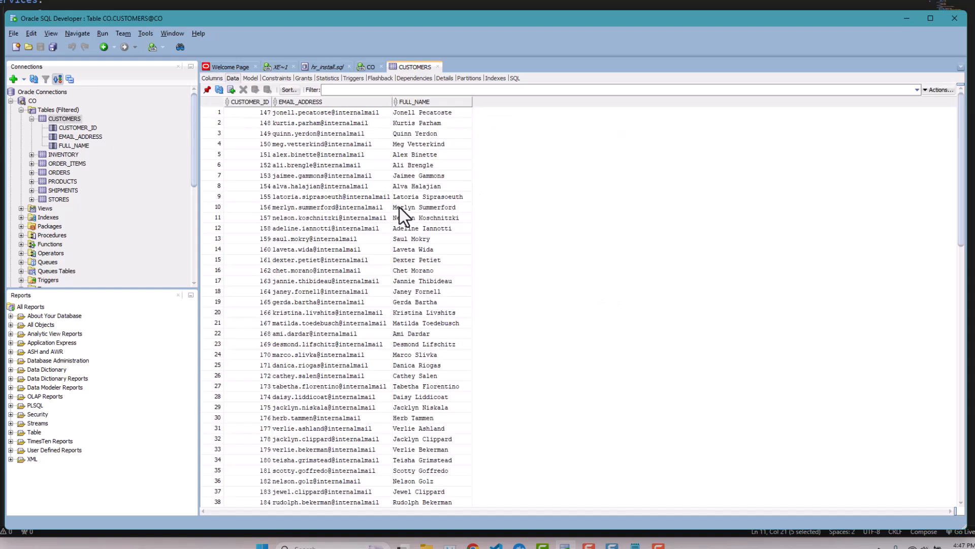
scroll(400, 203, down, 9)
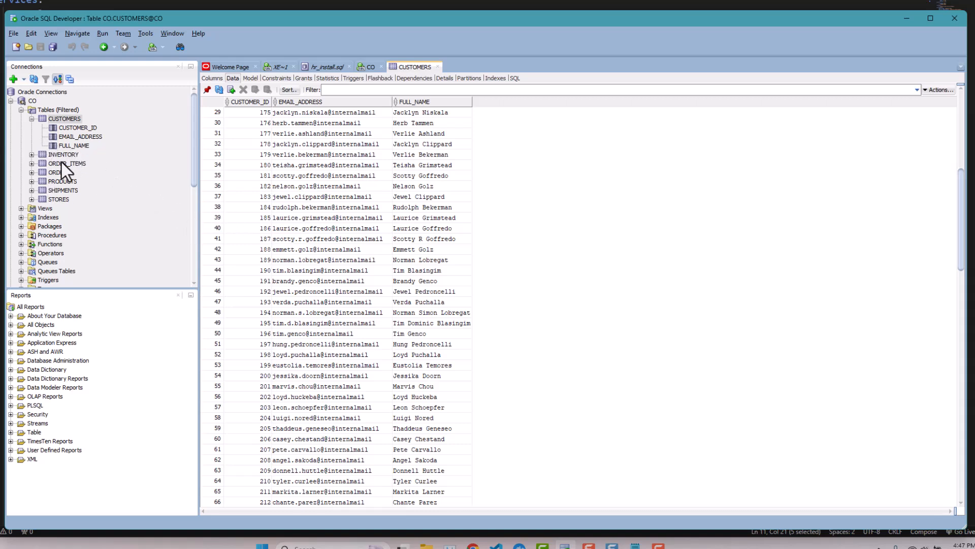
click(10, 101)
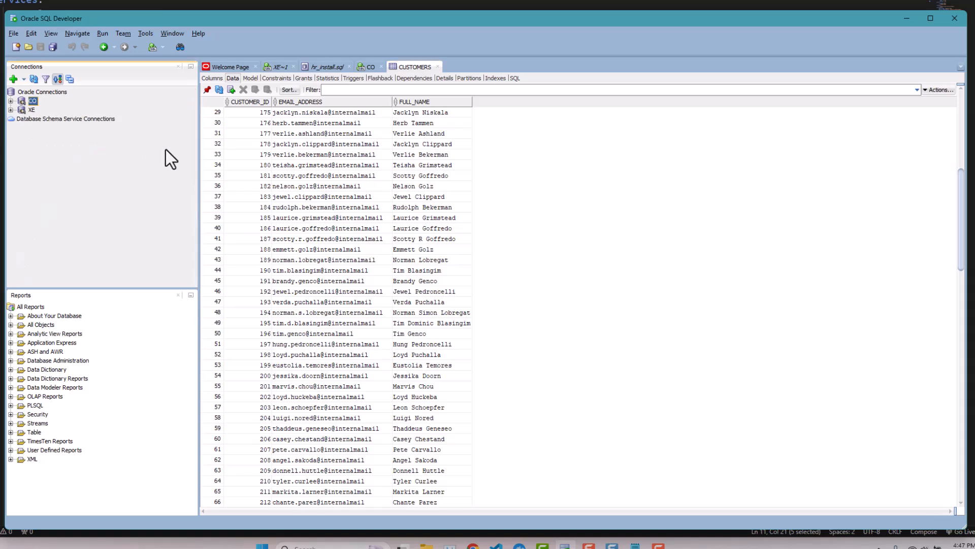
Start a new connection named HR with username HR and the HR account password.
click(10, 80)
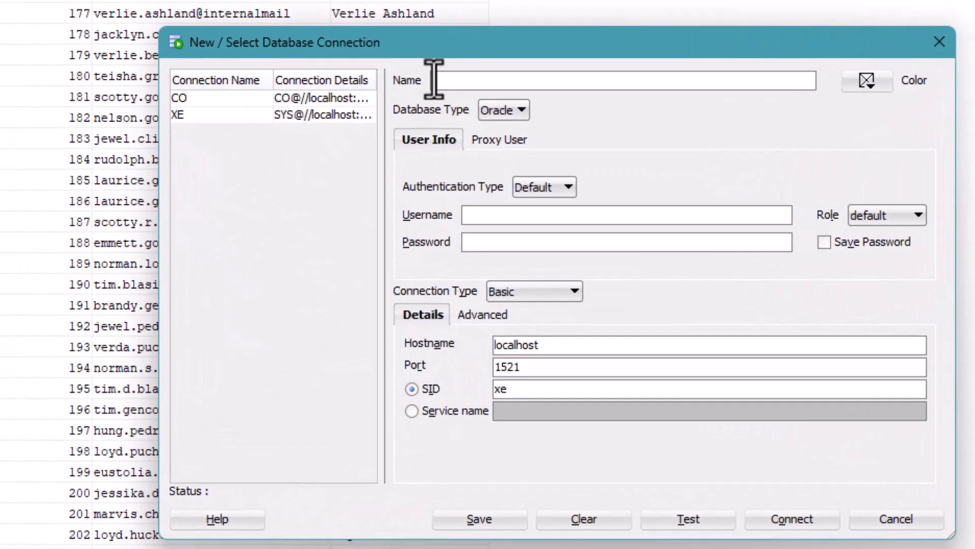
text(HR)
click(497, 216)
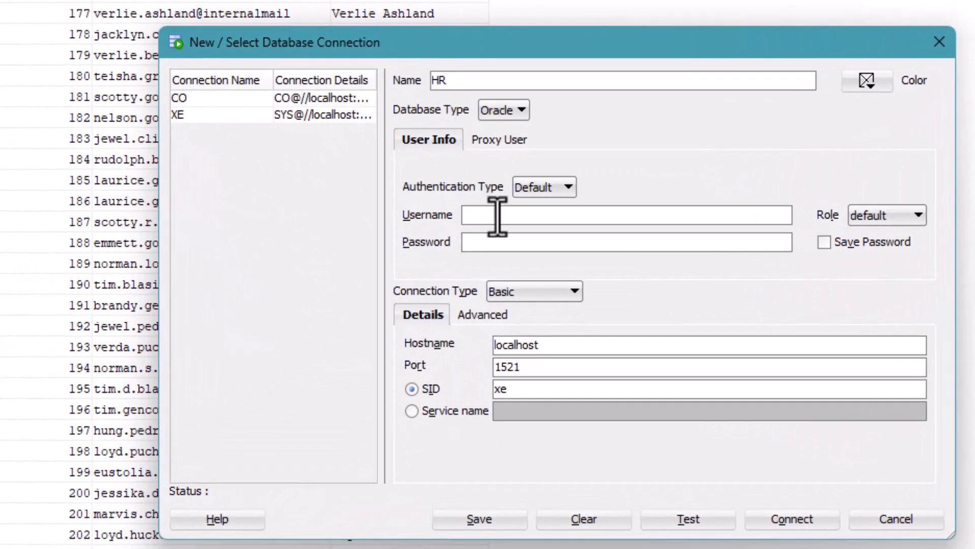
text(HR)
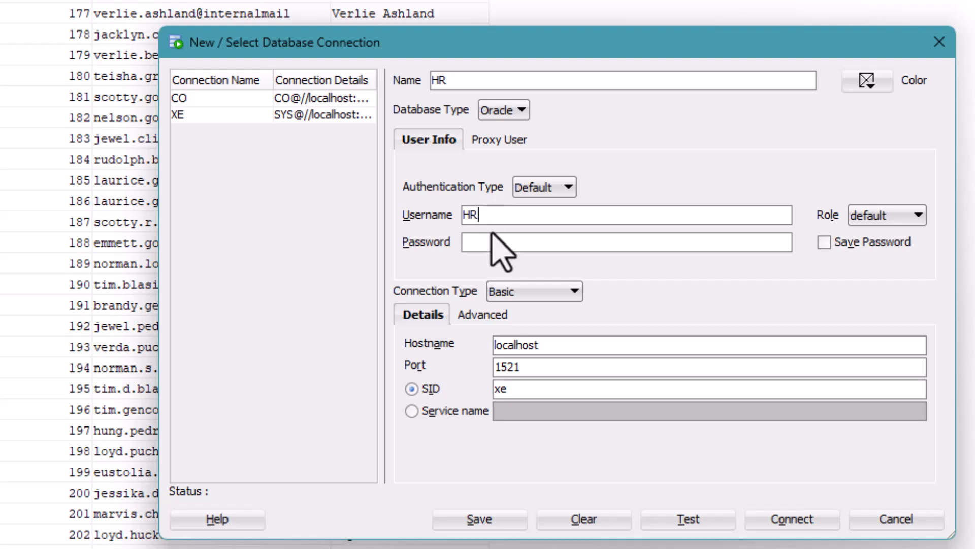
click(500, 242)
Set port 11521 and service name XEPDB1, test the connection, and save the password.
click(499, 367)
text(1)
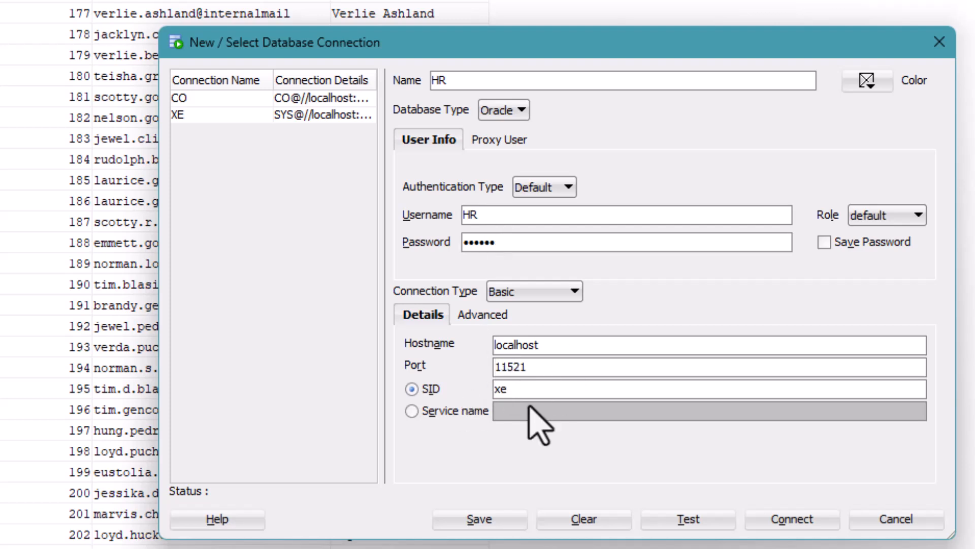
click(411, 411)
click(513, 412)
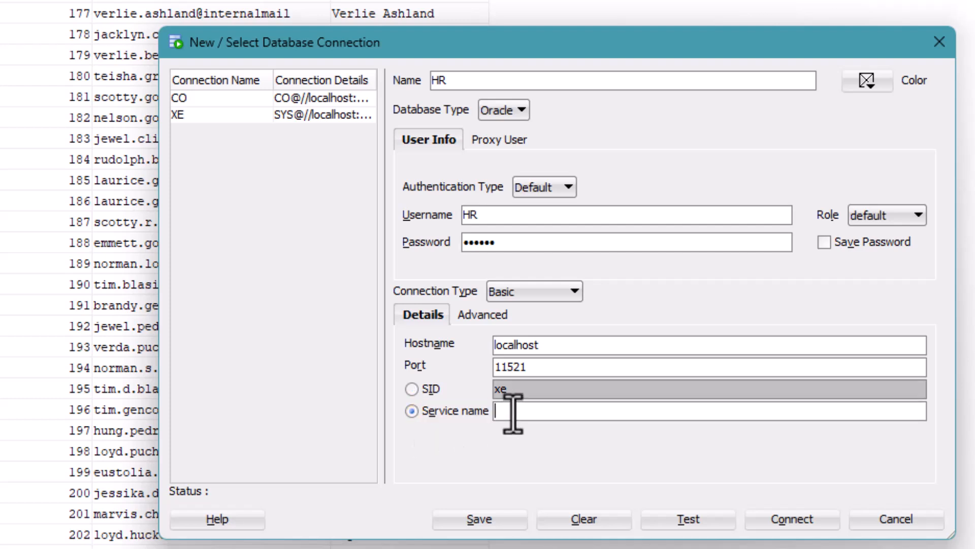
text(XEPDB1)
click(701, 520)
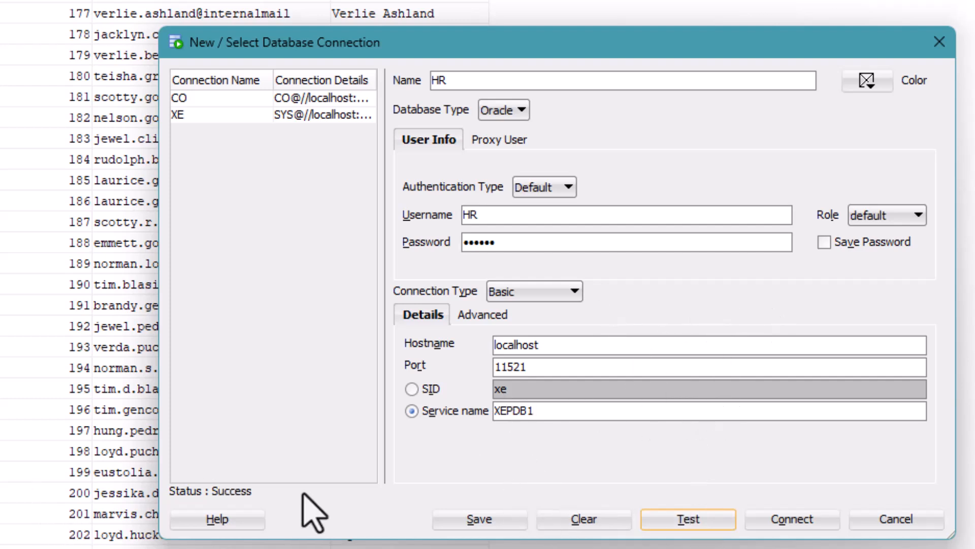
click(823, 243)
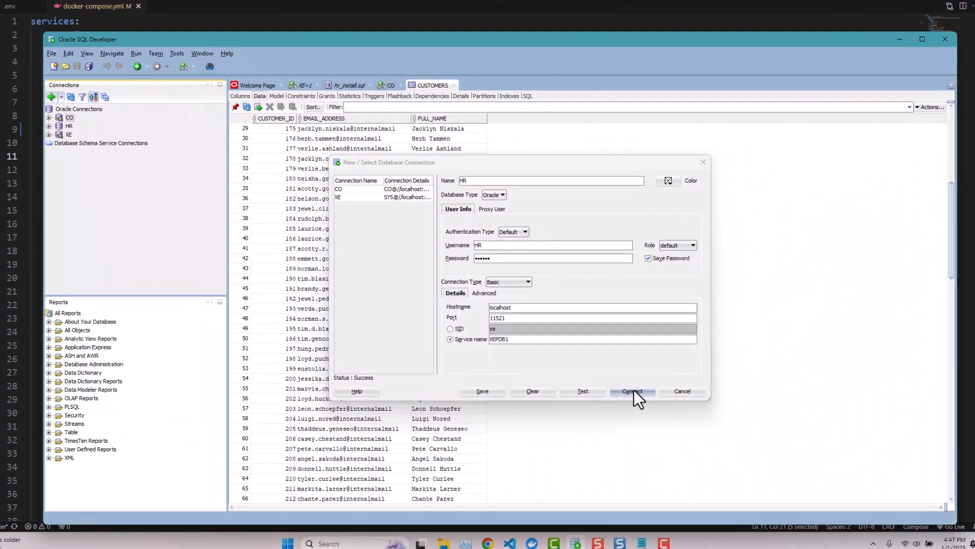
Connect HR and view data of COUNTRIES, JOB_HISTORY, JOBS, LOCATIONS and REGIONS tables.
click(792, 518)
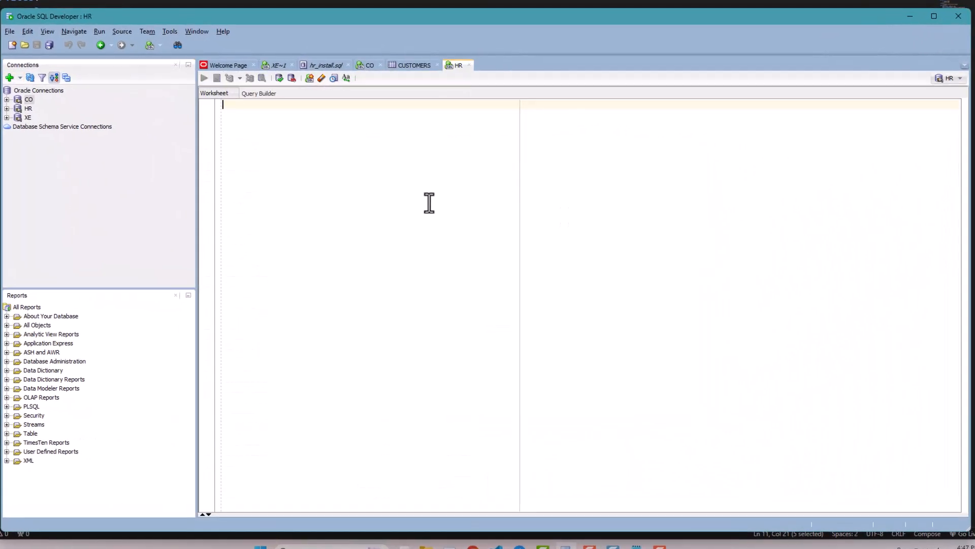
click(6, 108)
click(17, 118)
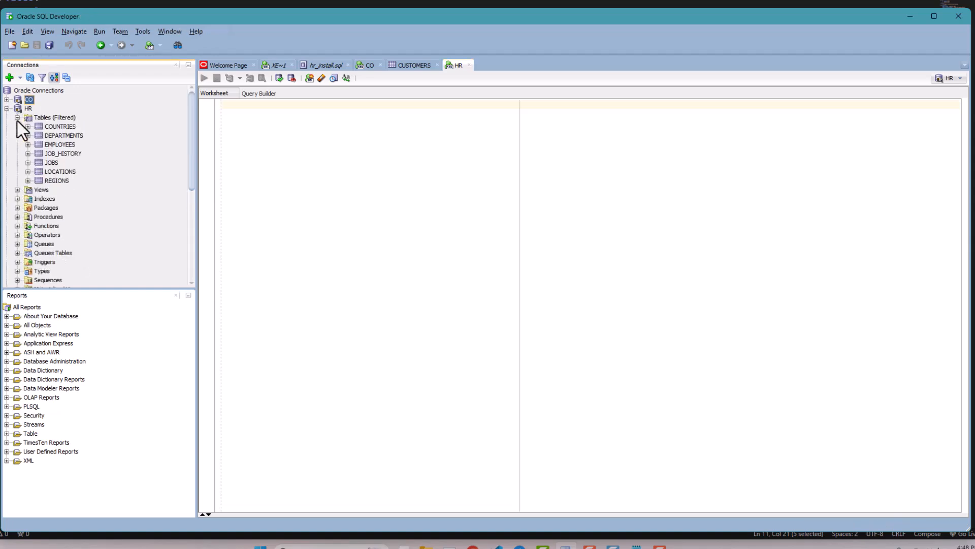
double_click(60, 127)
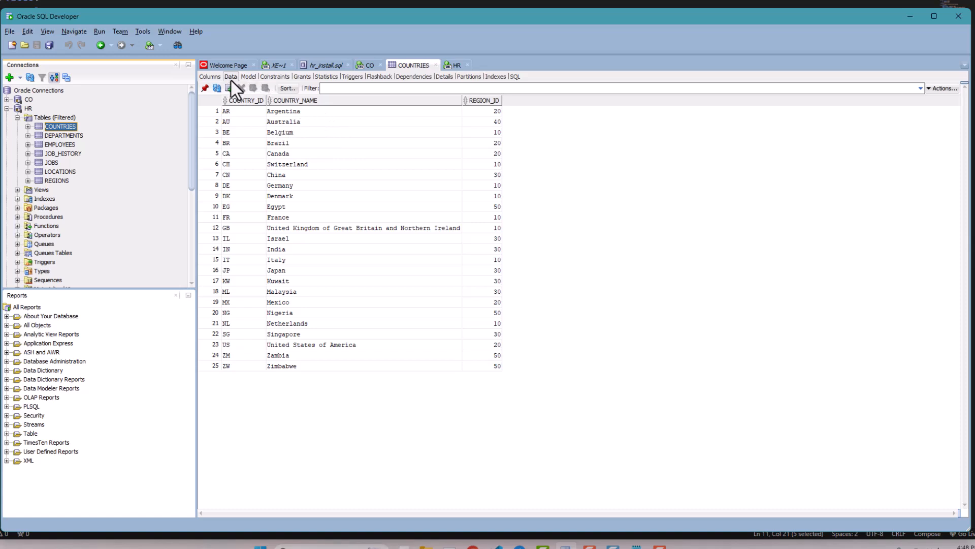
click(62, 154)
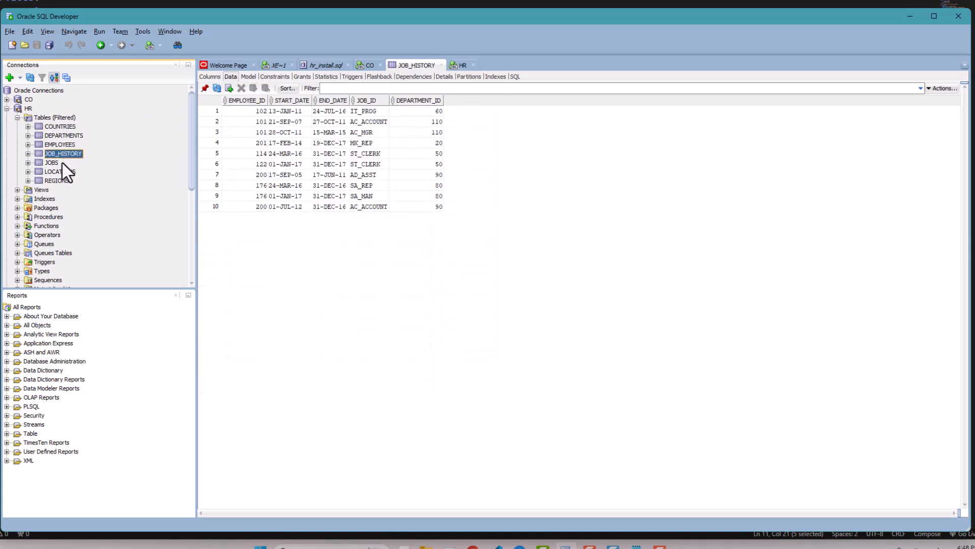
click(51, 163)
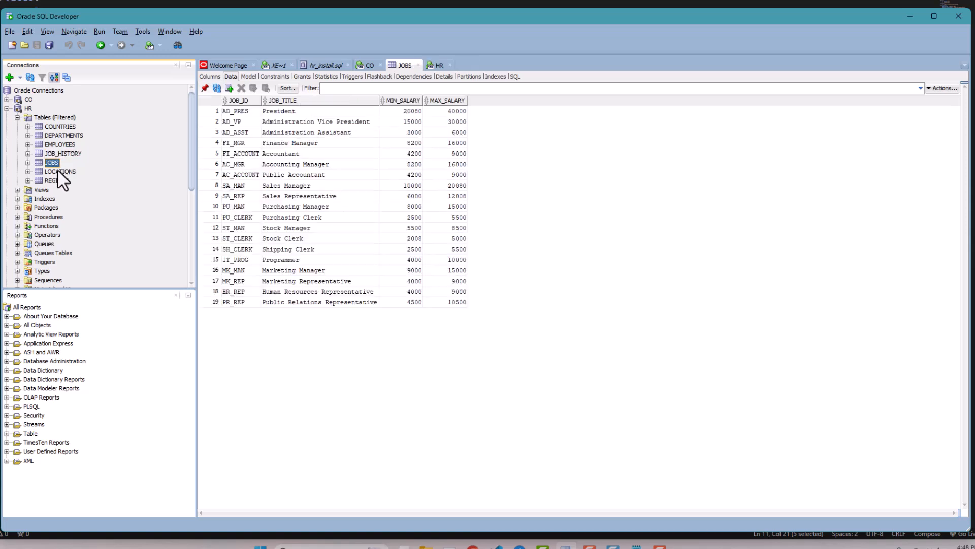
click(57, 171)
click(56, 181)
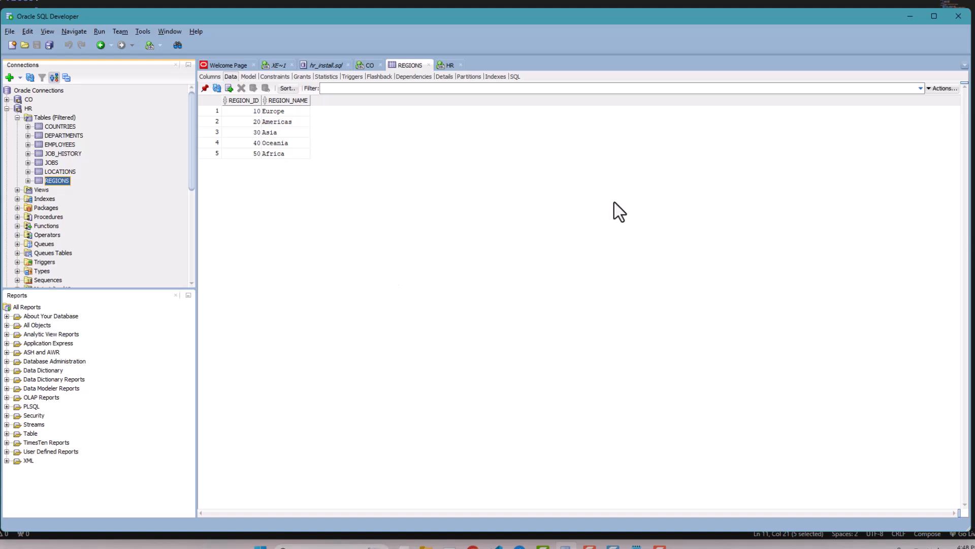
click(6, 108)
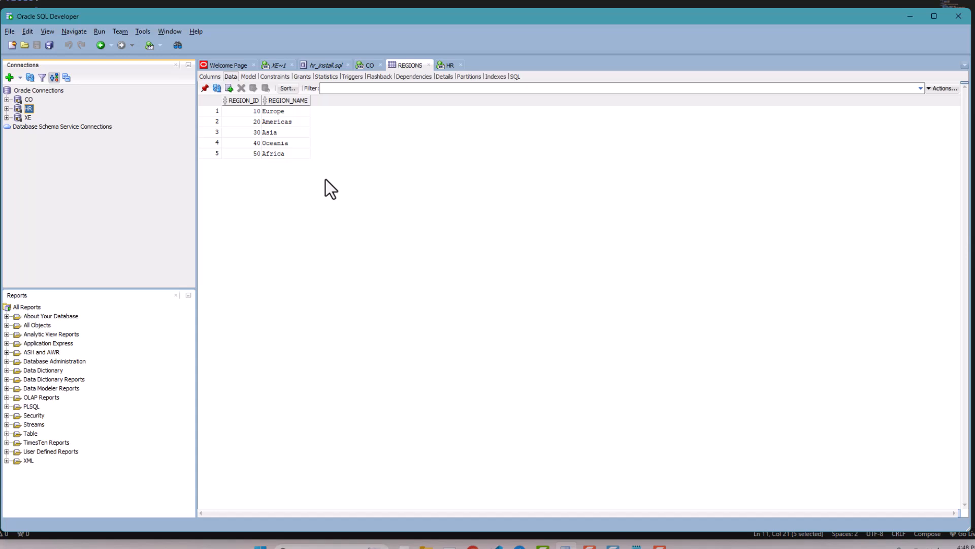
Disconnect the CO connection, then reconnect it to open a fresh CO~1 worksheet.
right_click(20, 101)
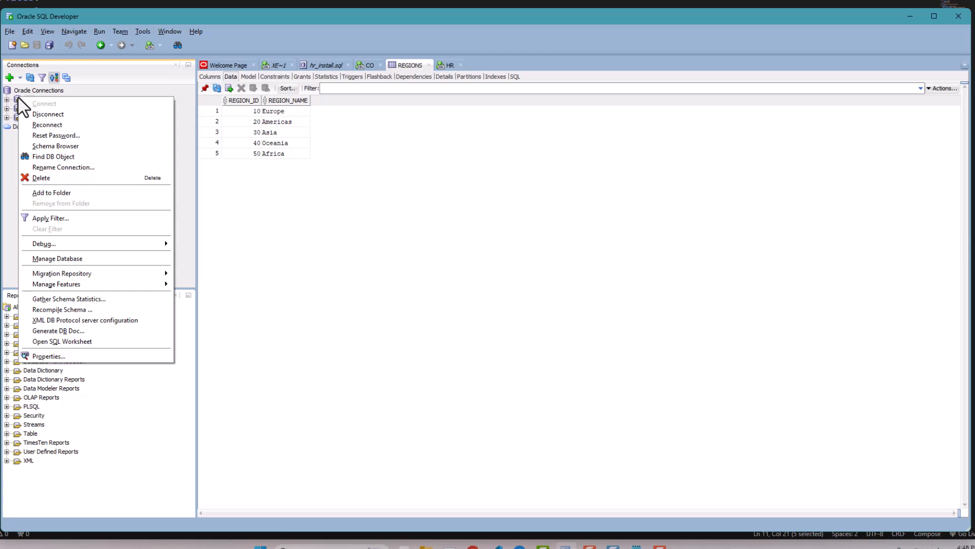
click(51, 116)
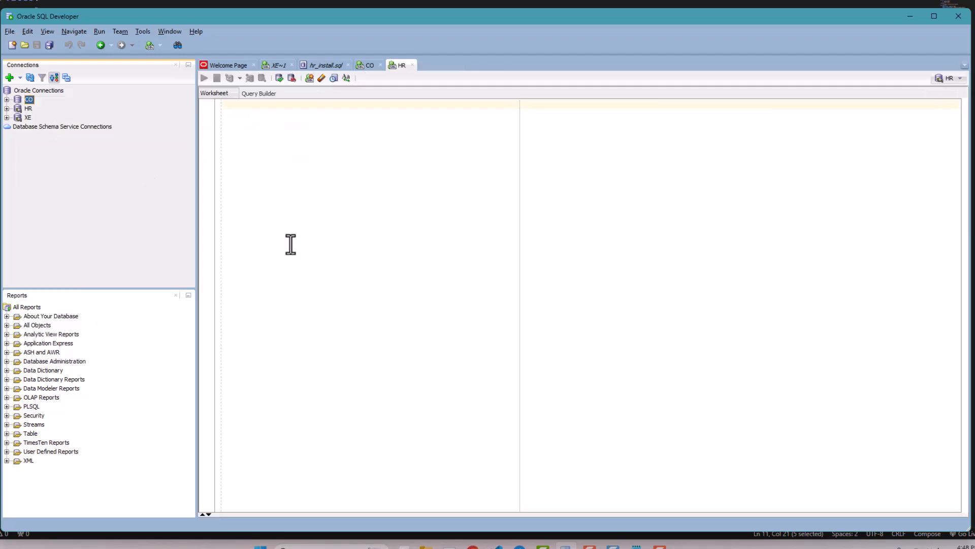
right_click(16, 100)
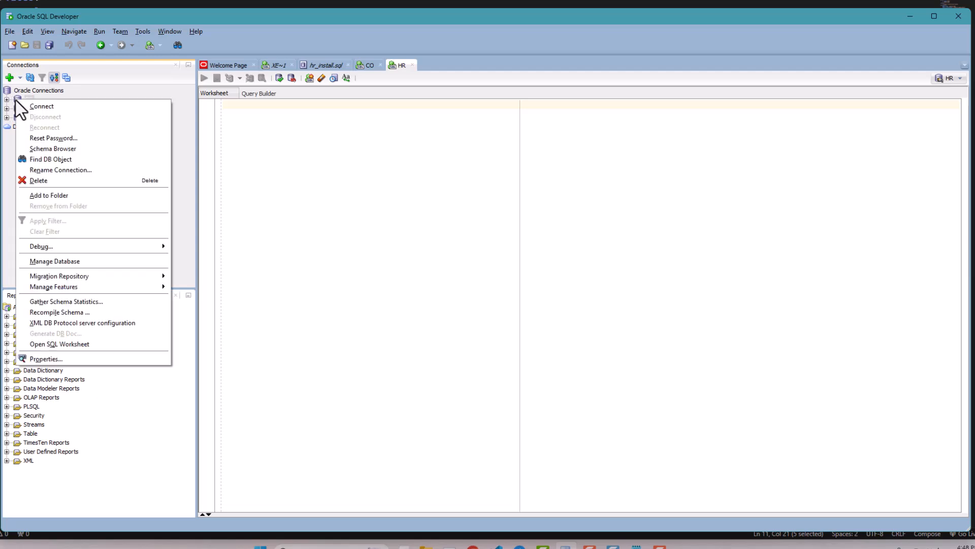
click(28, 106)
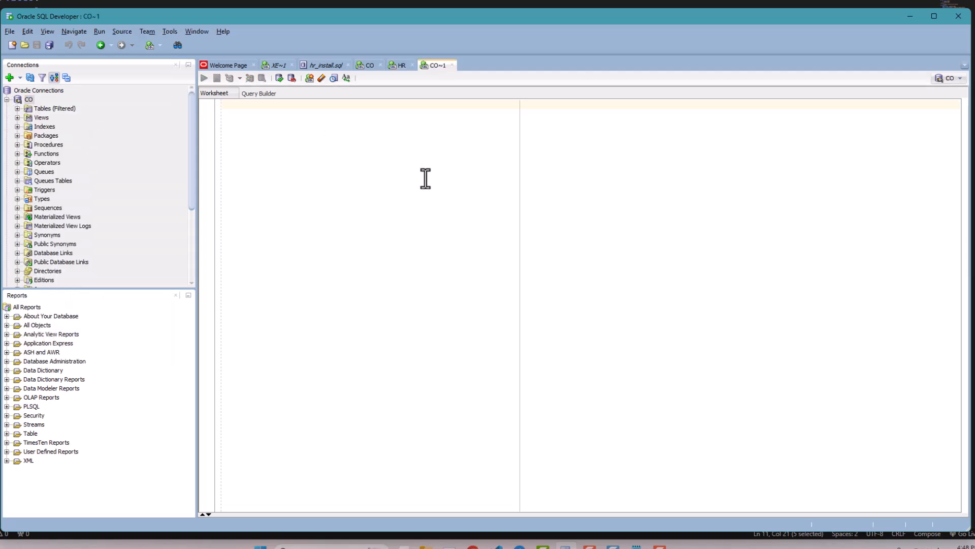